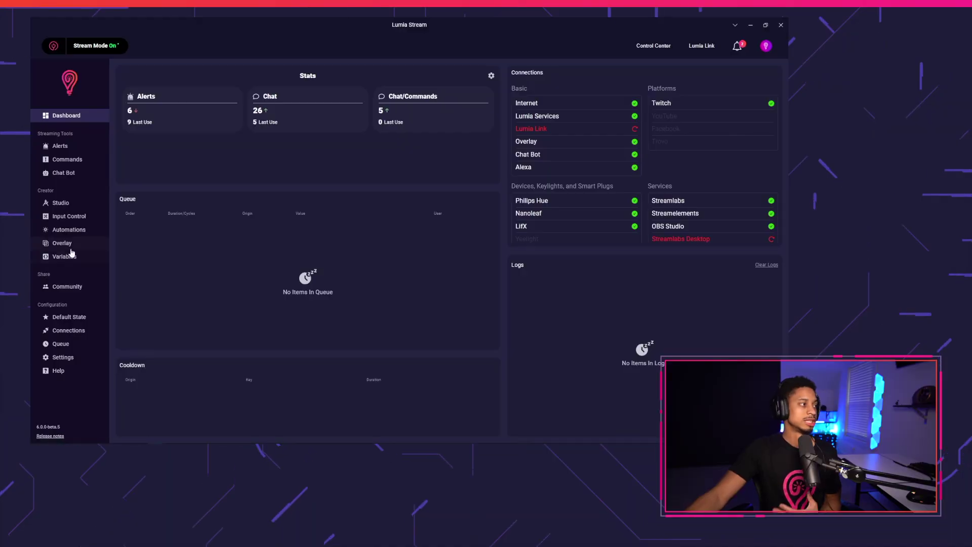
click(70, 259)
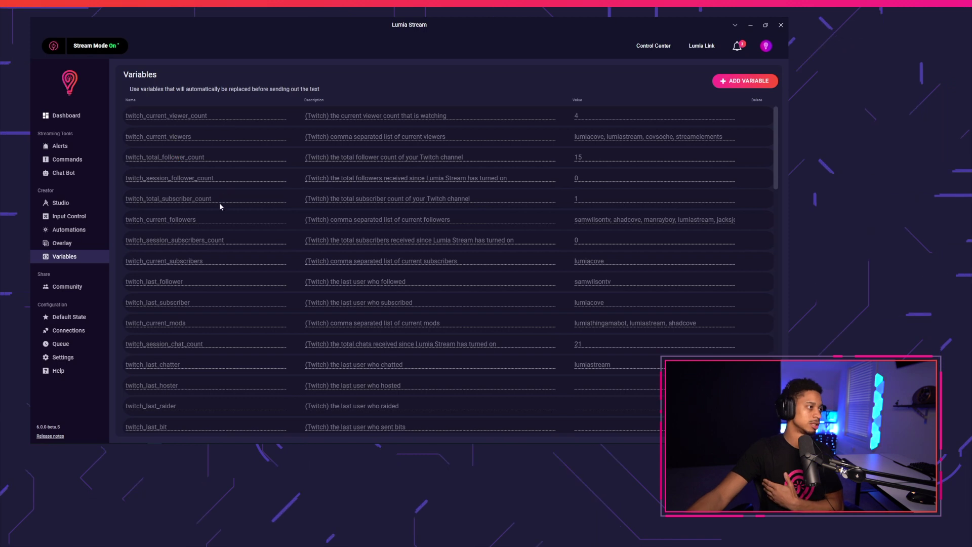
scroll(223, 200, down, 3)
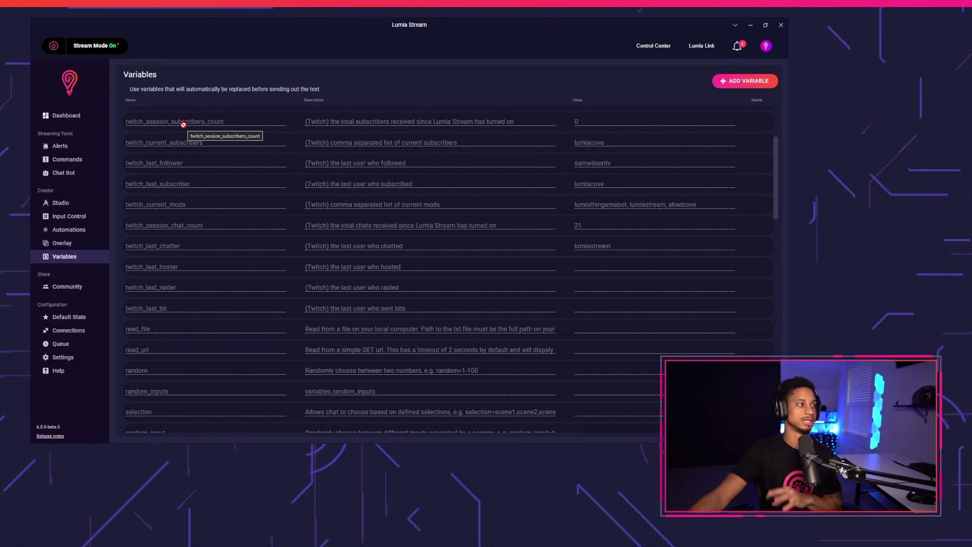
scroll(183, 124, down, 3)
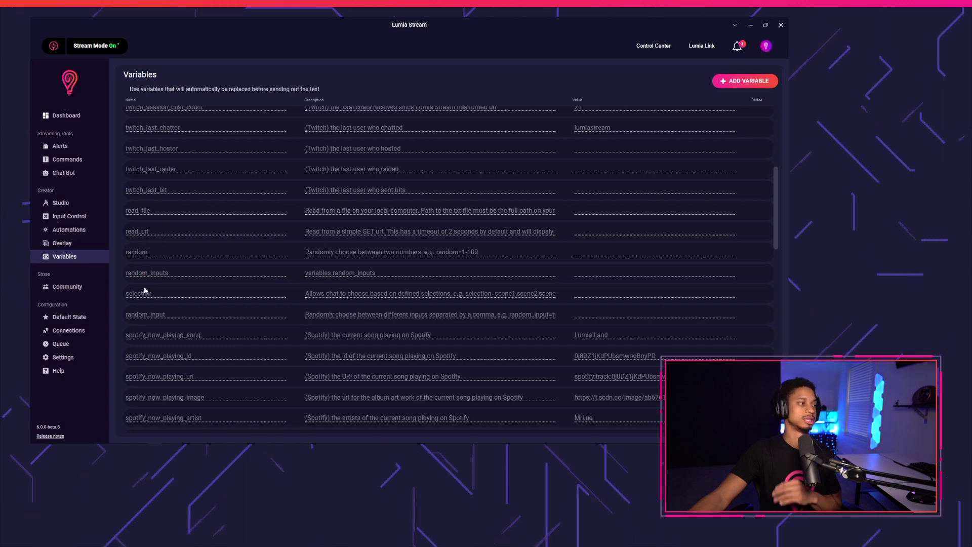
scroll(144, 306, down, 1)
scroll(145, 306, down, 5)
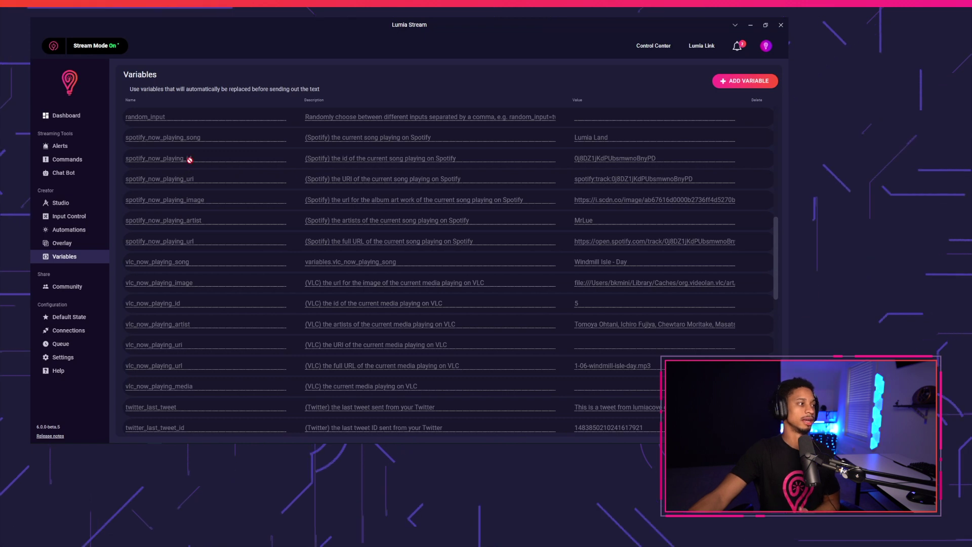
scroll(187, 192, down, 6)
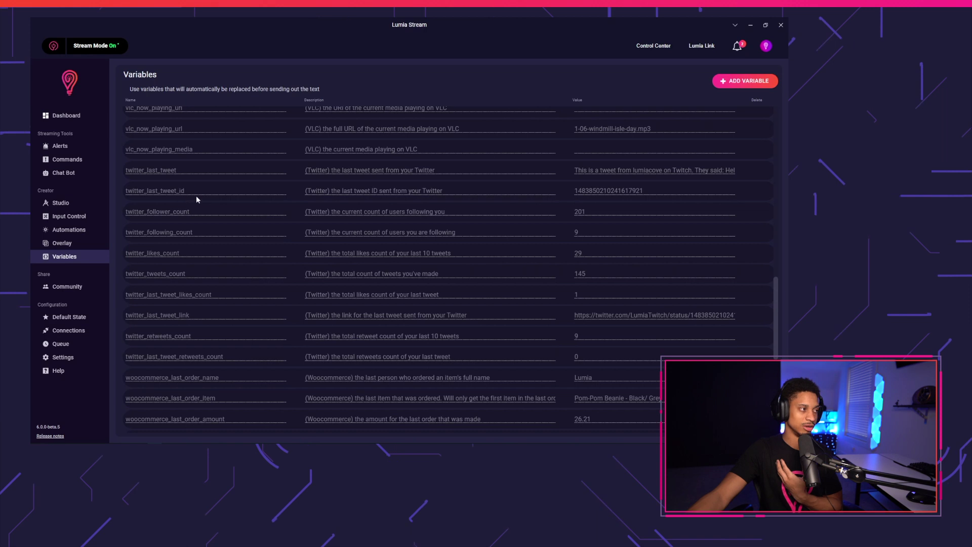
scroll(188, 193, down, 6)
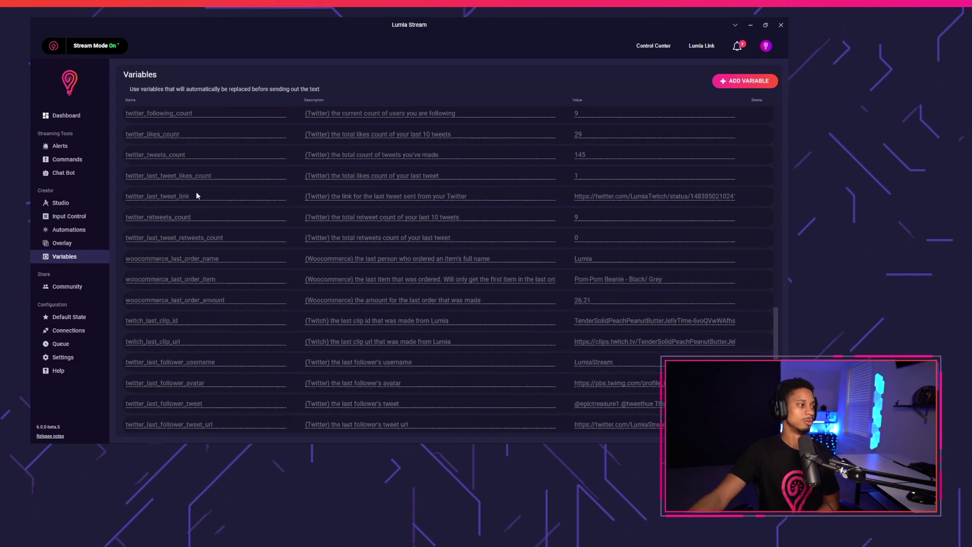
scroll(196, 197, down, 1)
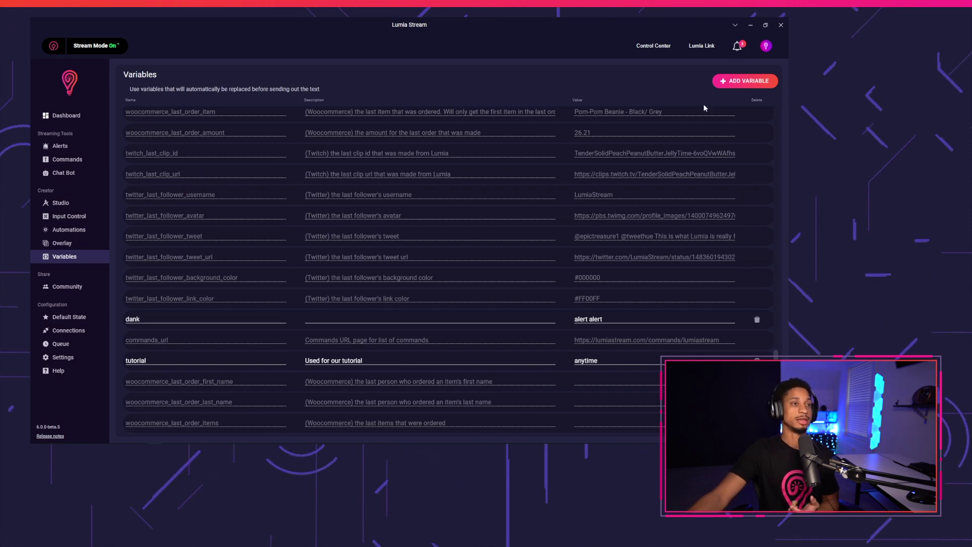
Step: Add a custom variable named 'tut' with description 'Our tutorial' and value 'Testing'
click(743, 84)
scroll(336, 376, down, 1)
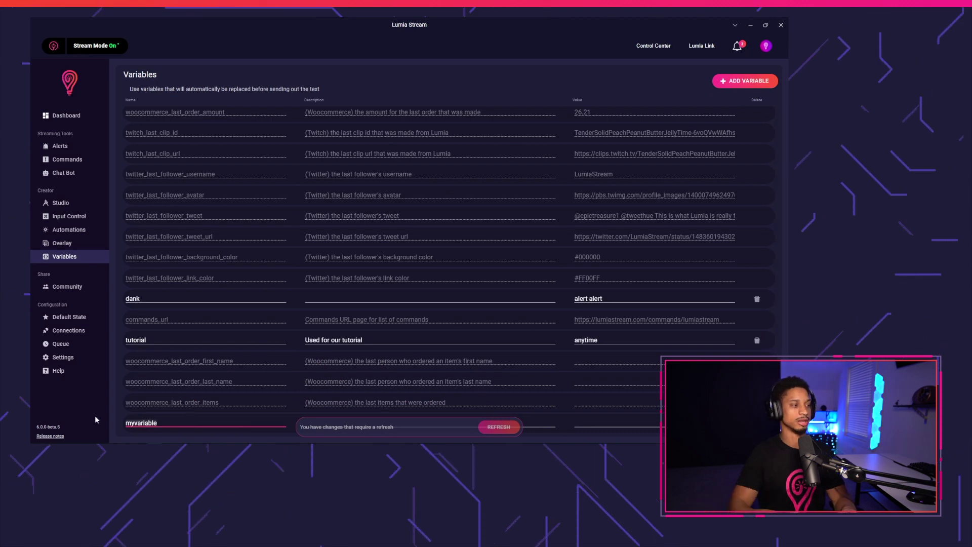
key(ctrl+a)
text(tut)
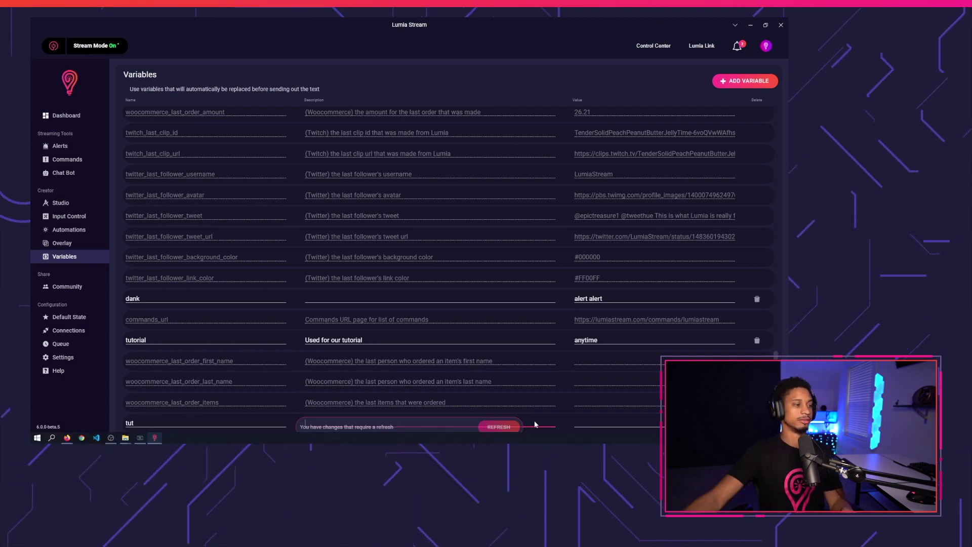
click(533, 427)
text(O)
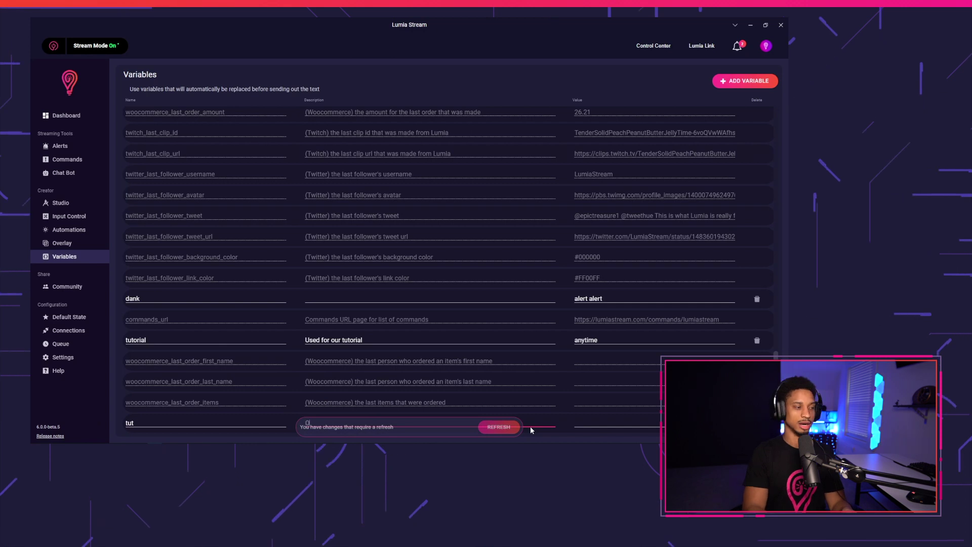
text(ur tutorial)
key(Tab)
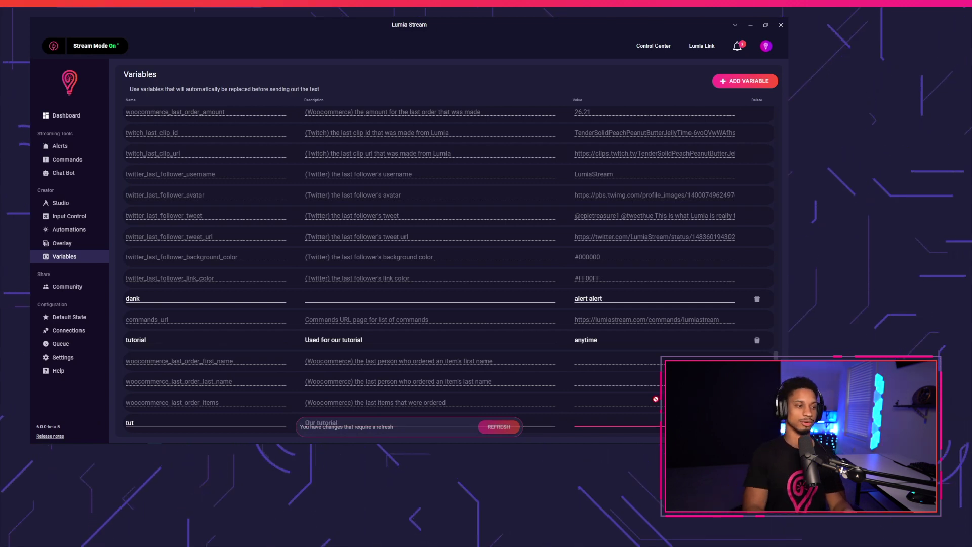
text(Testing)
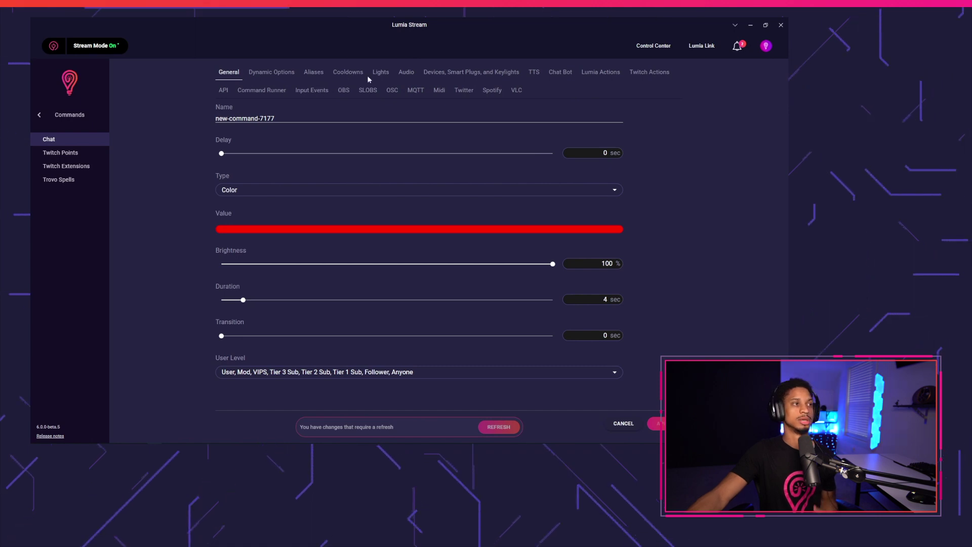
Step: Clear the new command's chat bot reply and bring up the insertable variables list
click(561, 74)
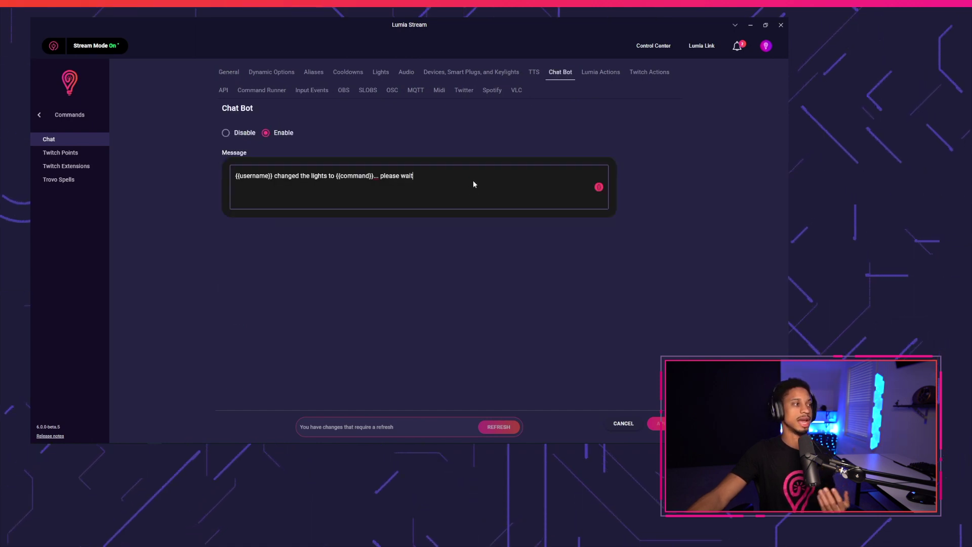
click(245, 173)
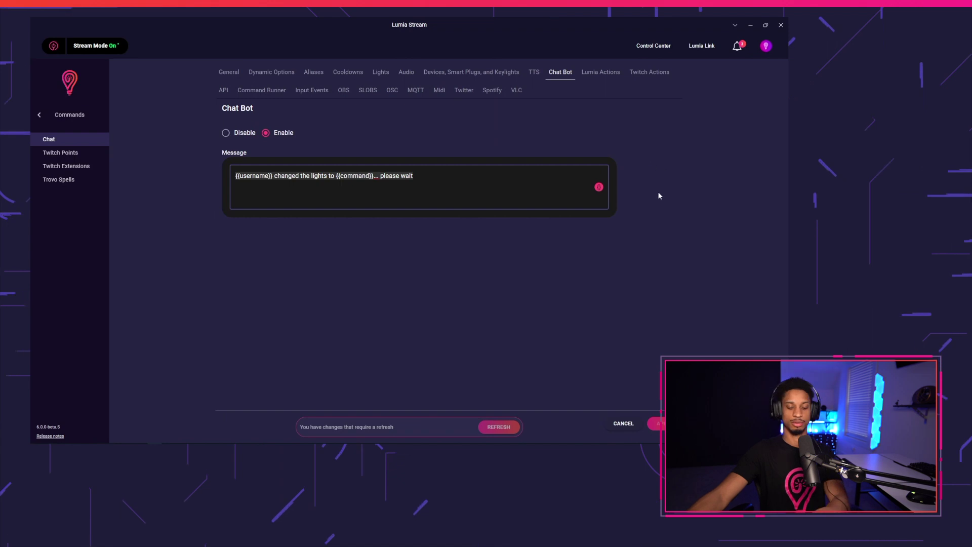
key(ctrl+a)
key(BackSpace)
click(599, 187)
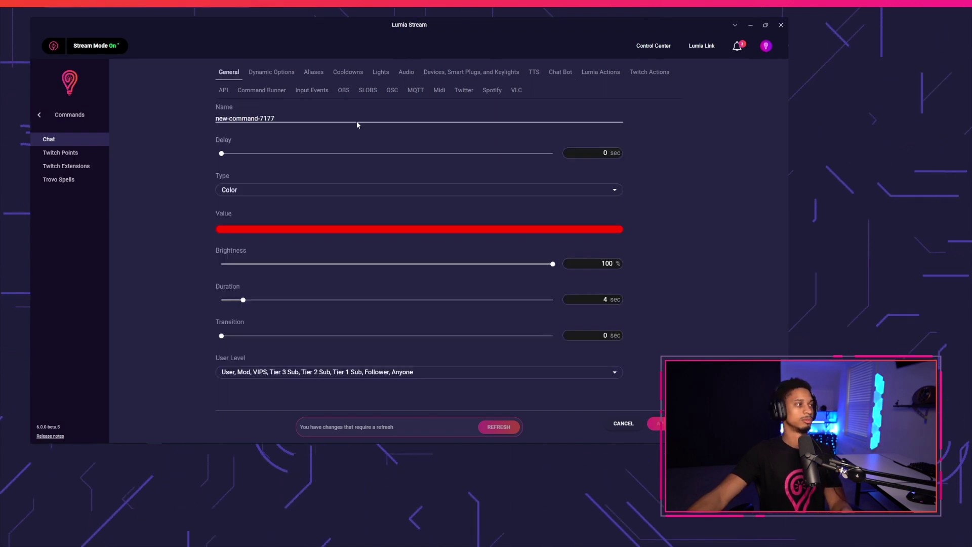
Step: Name the command 'views' and set its type to No Light Change
click(305, 112)
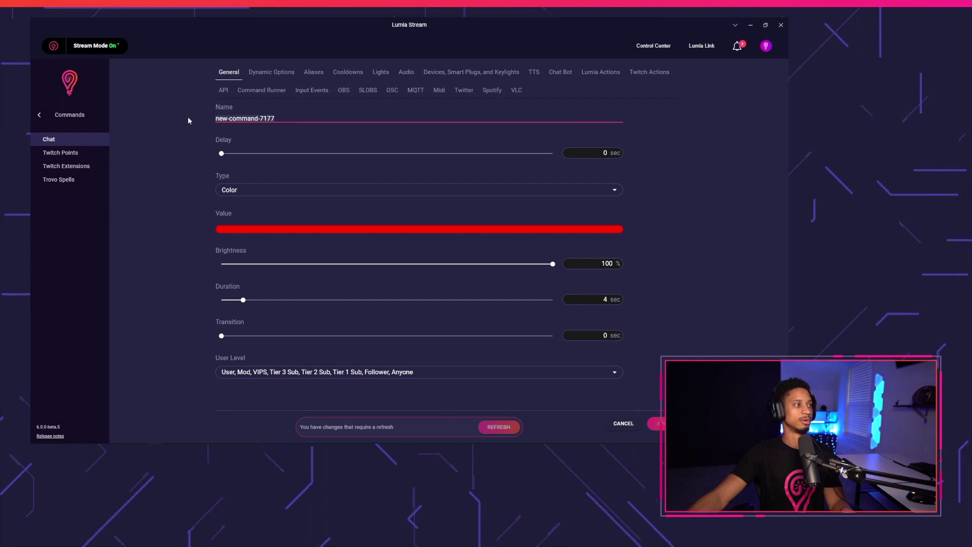
key(ctrl+a)
text(views)
click(249, 190)
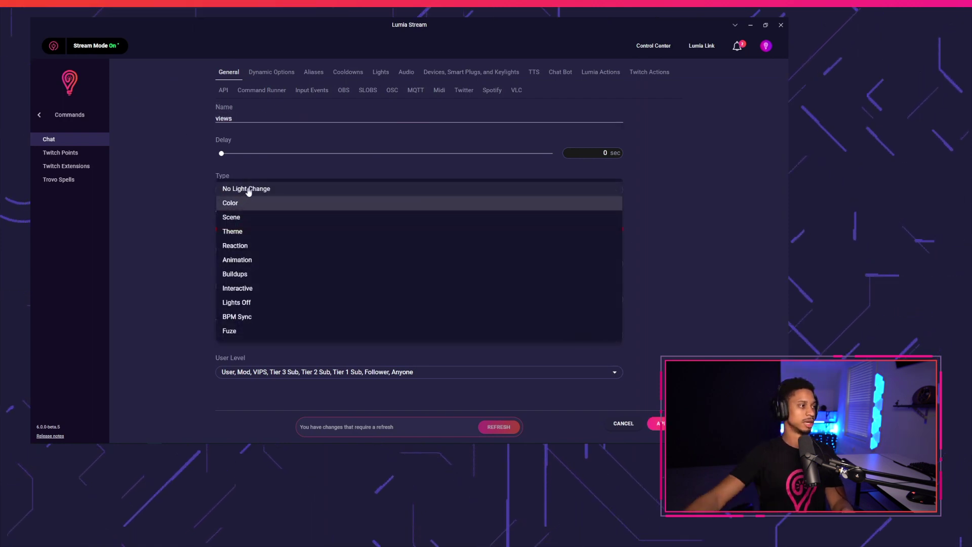
click(250, 192)
Step: Turn on Skip Queue, then save and apply the !views command
click(269, 71)
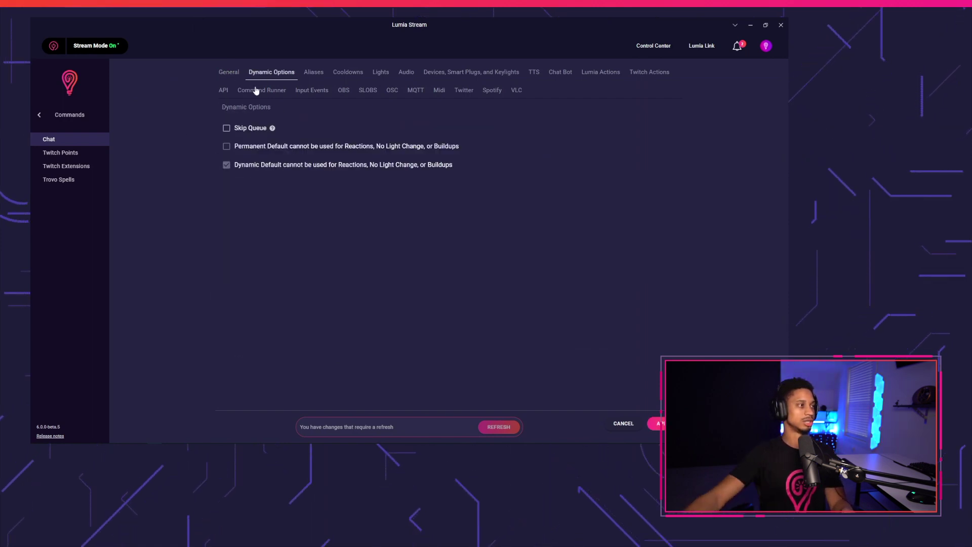
click(227, 128)
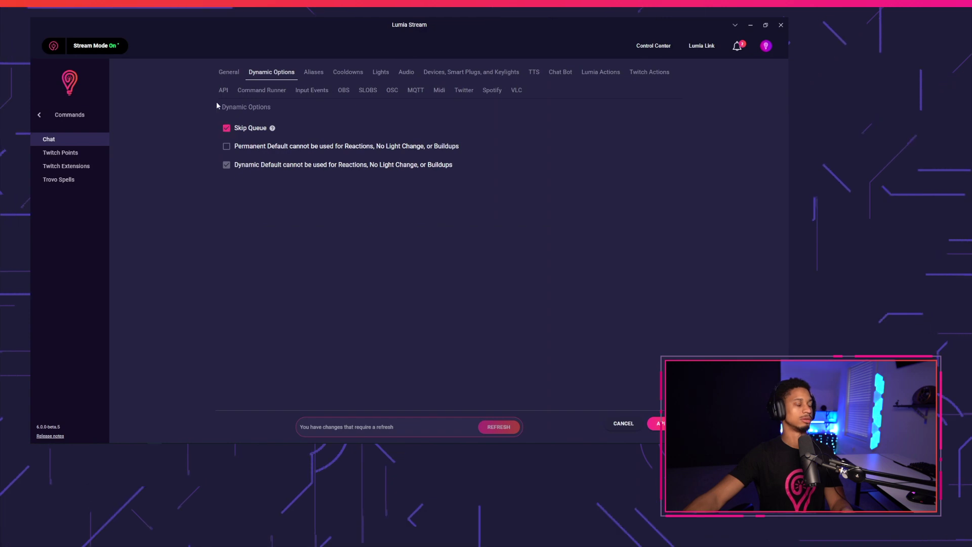
click(228, 72)
click(656, 423)
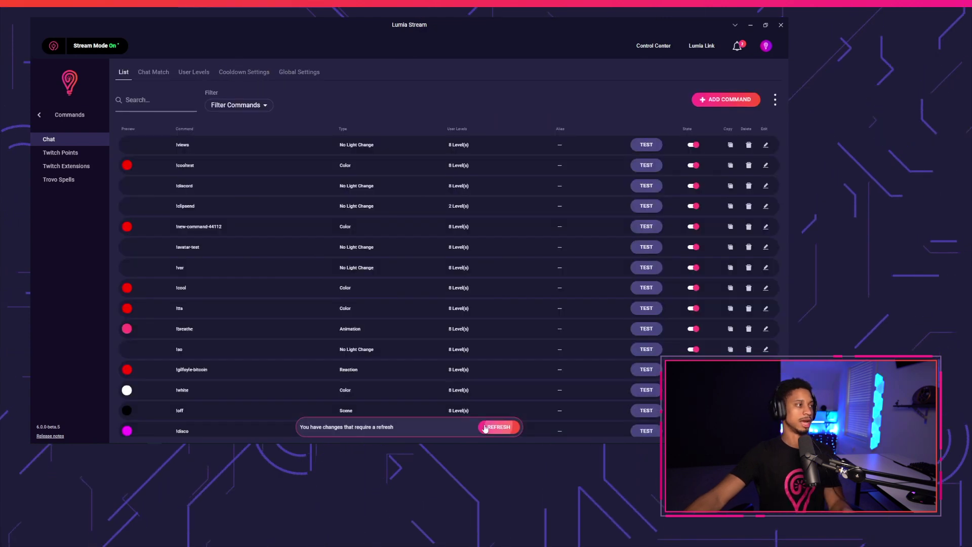
click(499, 427)
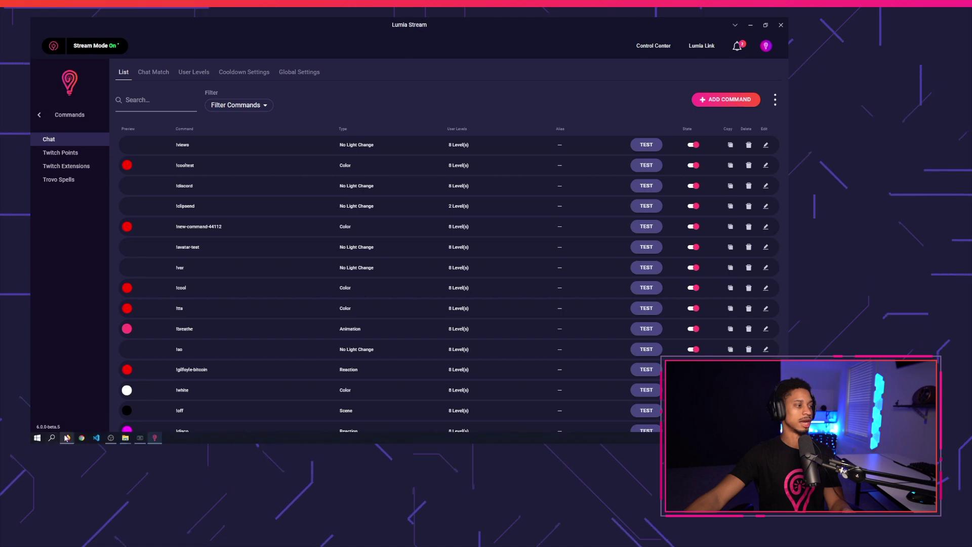
click(67, 438)
Step: Send '!views' in the Twitch channel chat
click(350, 369)
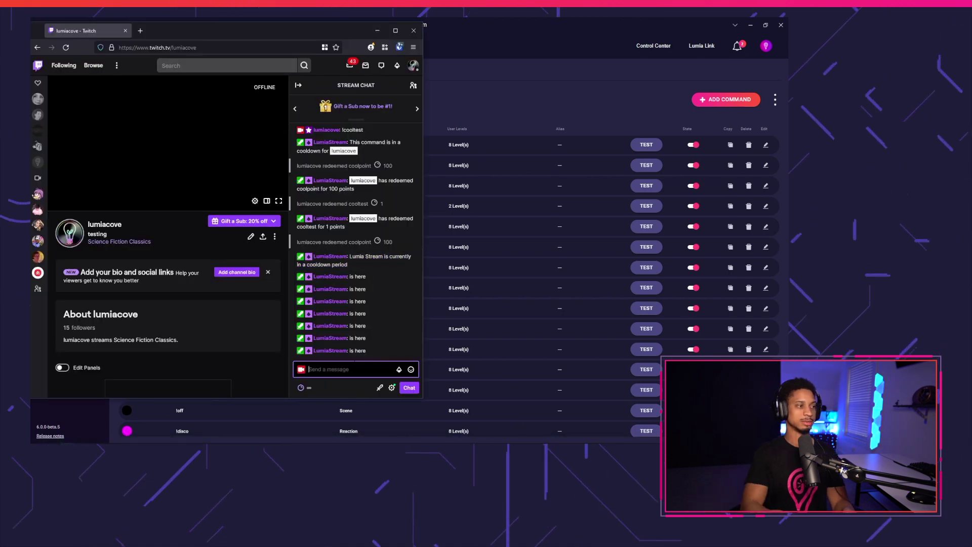
text(!views)
key(Return)
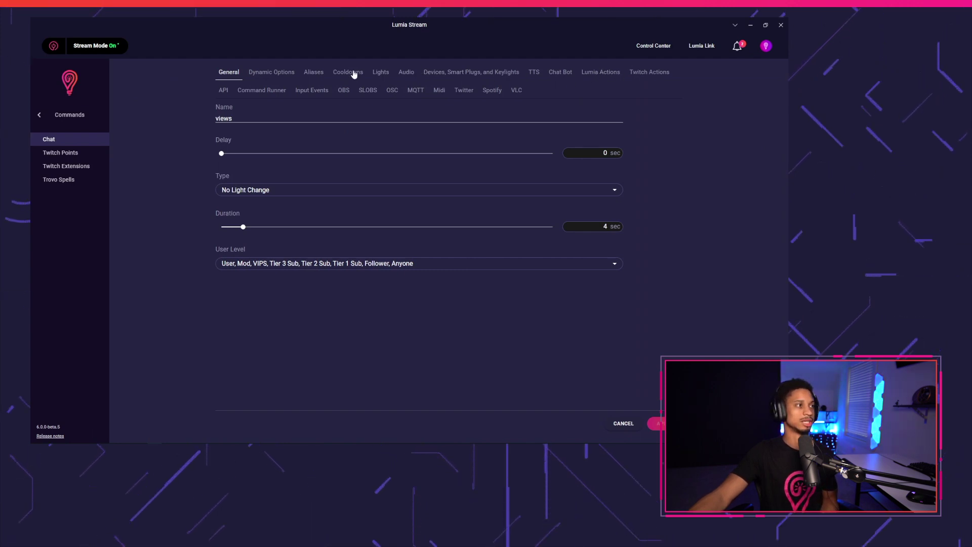
Step: Change the !views bot reply to 'This is my variable: {{tut}}' and save it
click(560, 72)
key(ctrl+a)
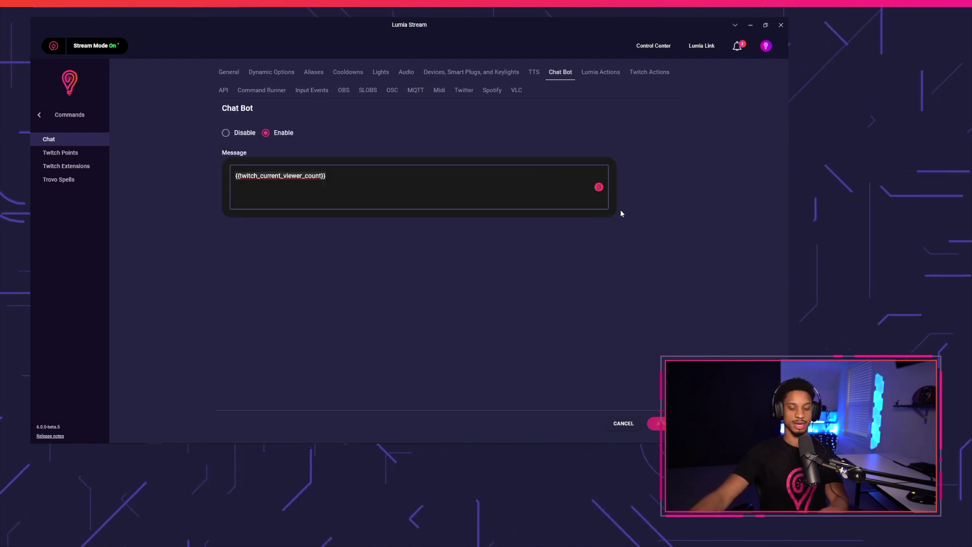
key(BackSpace)
text({{tut}})
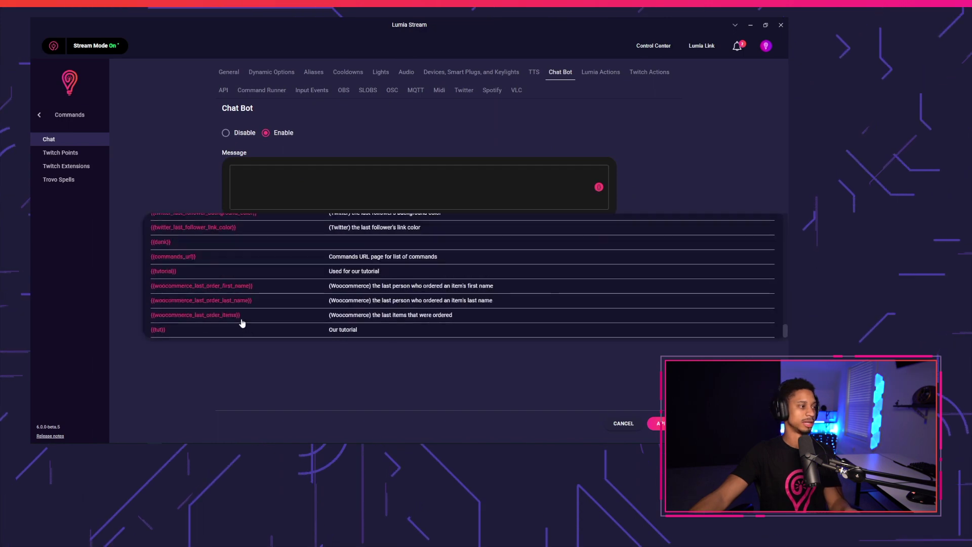
click(316, 174)
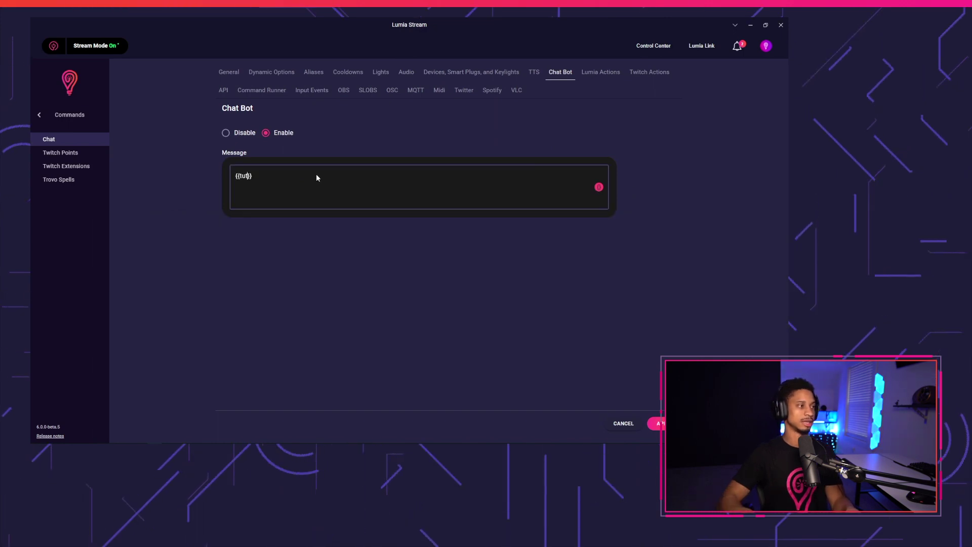
key(Home)
text(This is my variable)
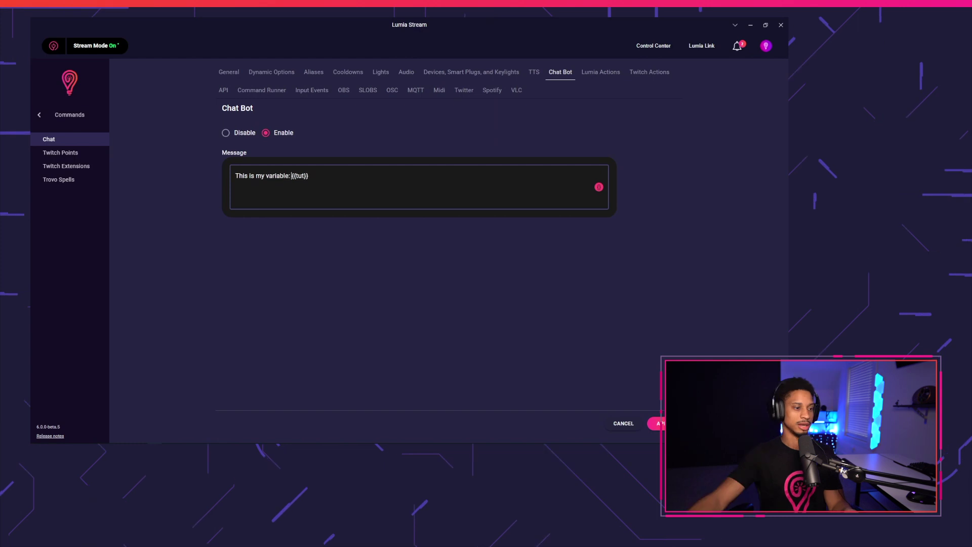
click(651, 423)
Step: Send '!views' in Twitch chat to test the new reply
click(144, 441)
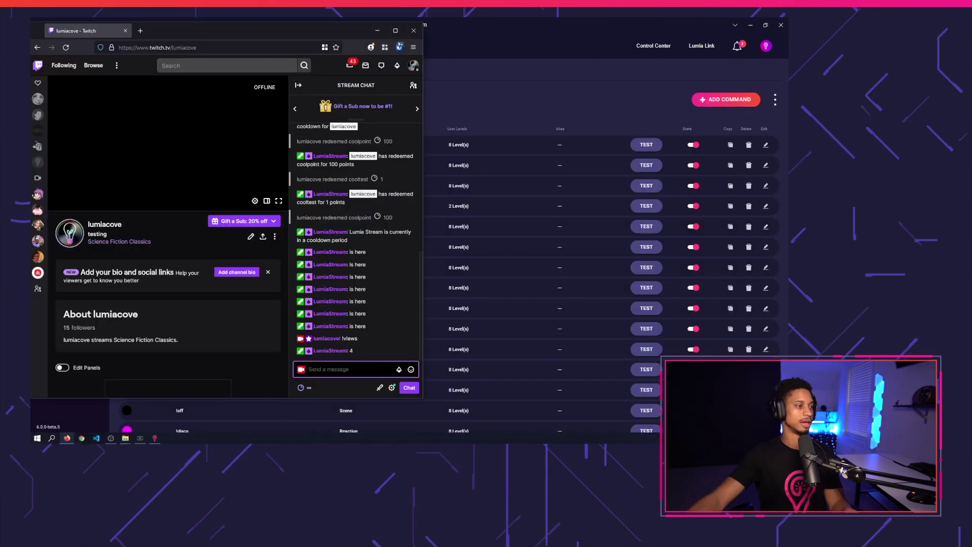
text(!views)
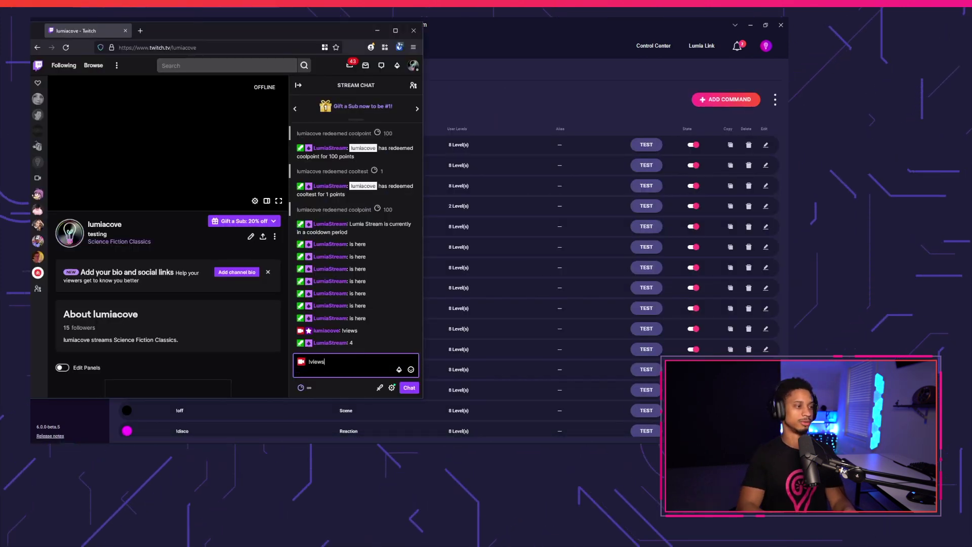
key(Return)
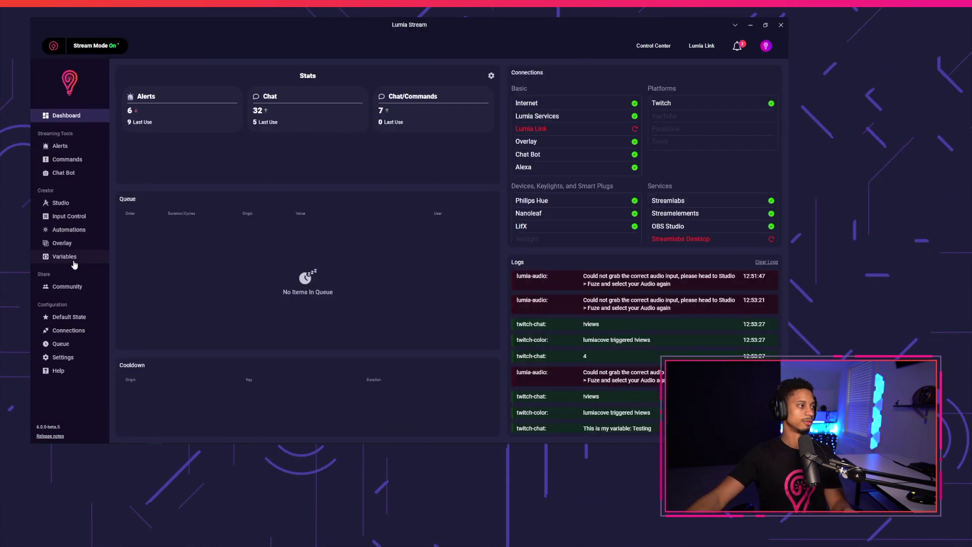
Step: Check tut now holds Wow and the !views chat reply, then return to the Commands list
click(64, 256)
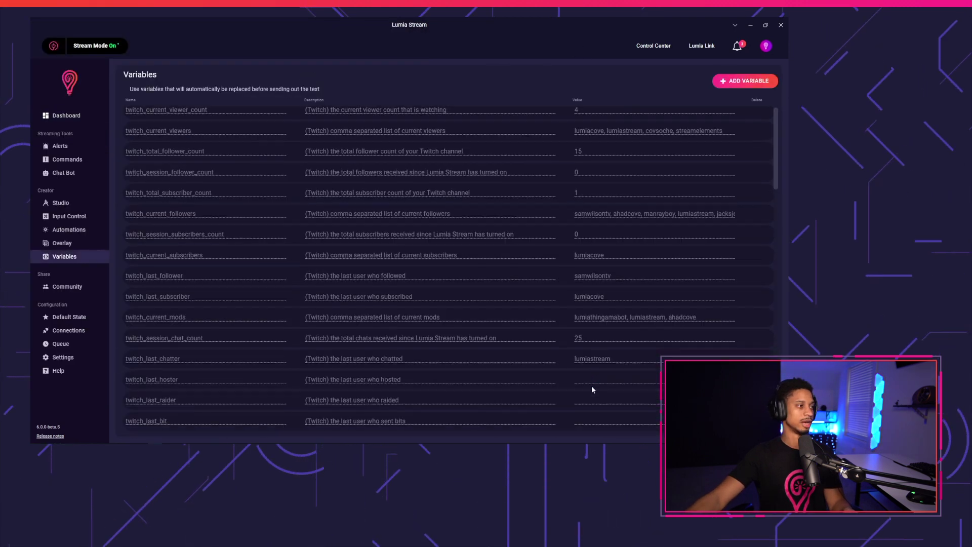
scroll(591, 384, down, 10)
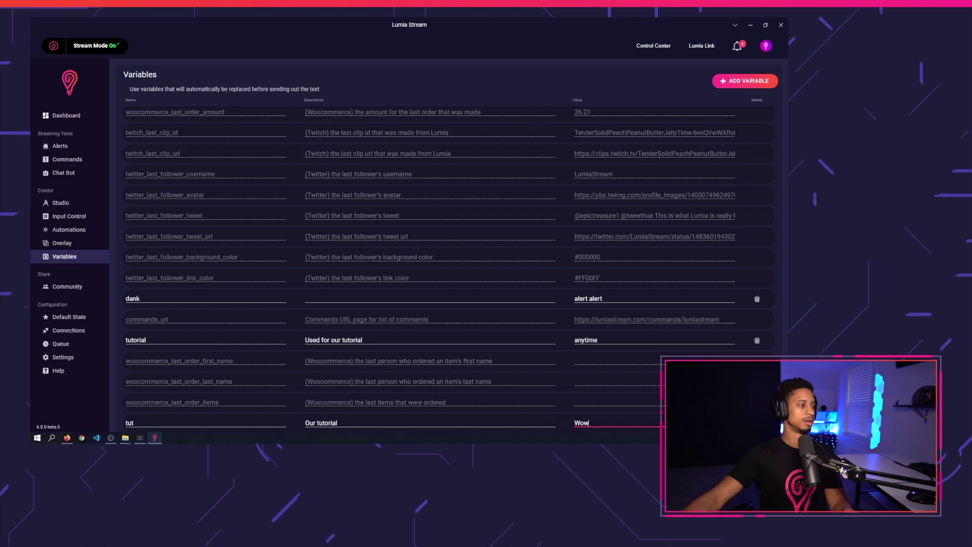
click(67, 438)
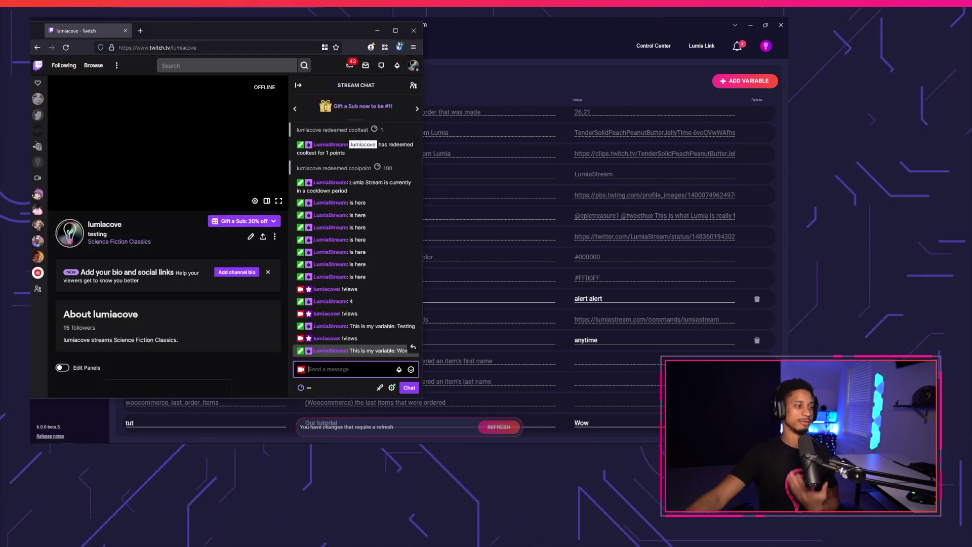
click(603, 104)
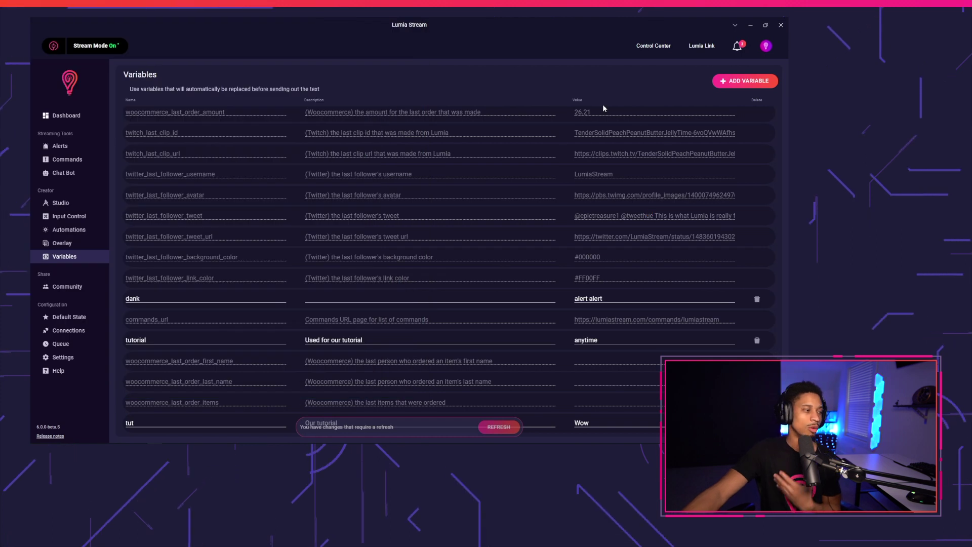
click(97, 161)
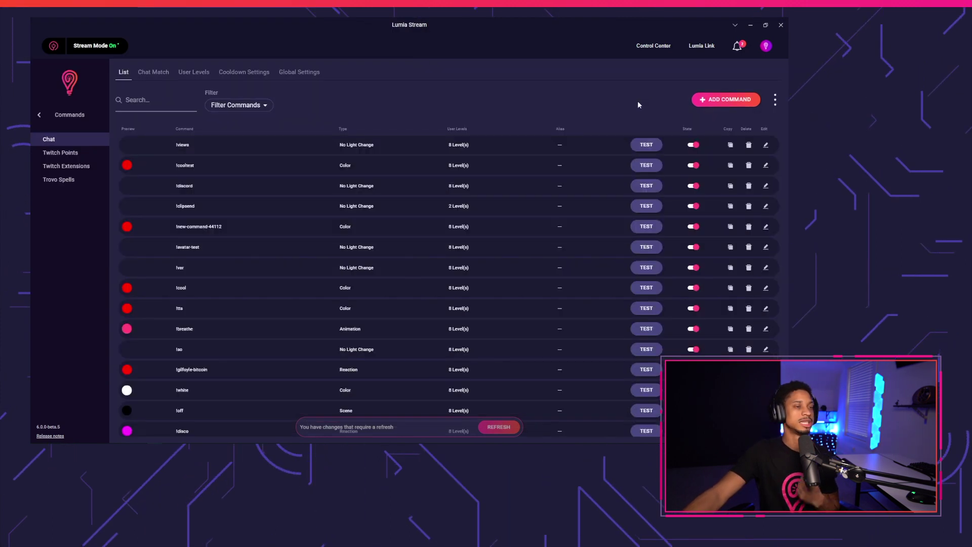
Step: Create a new command 'modvar' with No Light Change that skips the queue
click(717, 101)
click(339, 121)
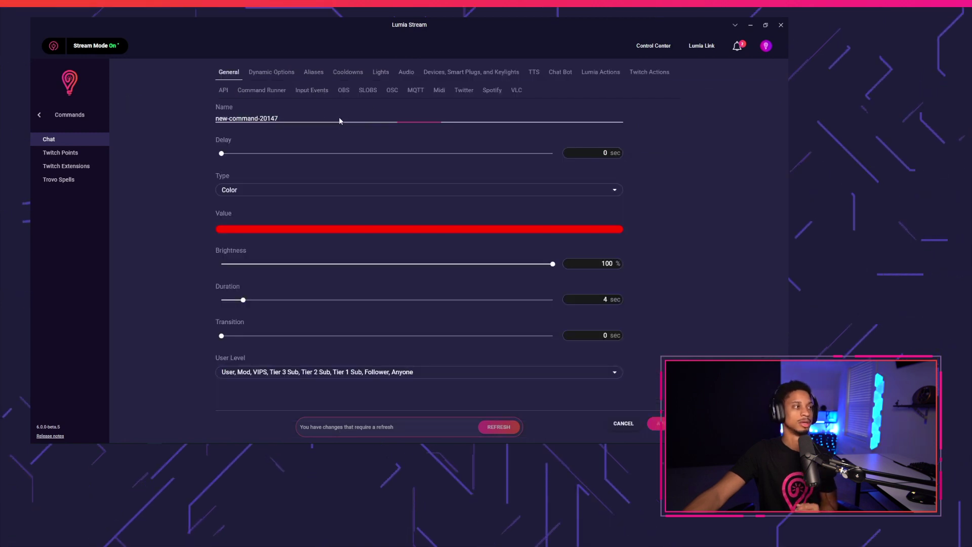
key(ctrl+a)
text(modva)
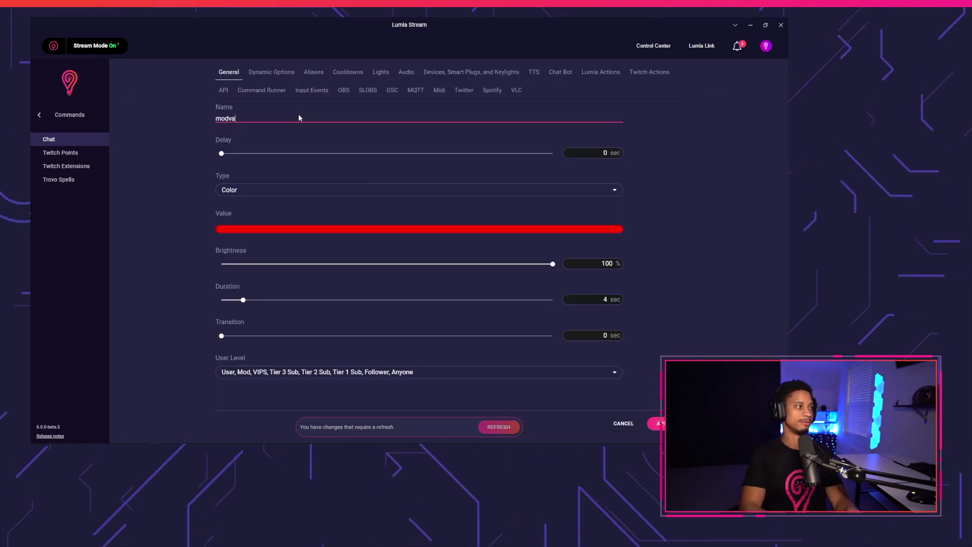
text(r)
click(327, 190)
click(328, 190)
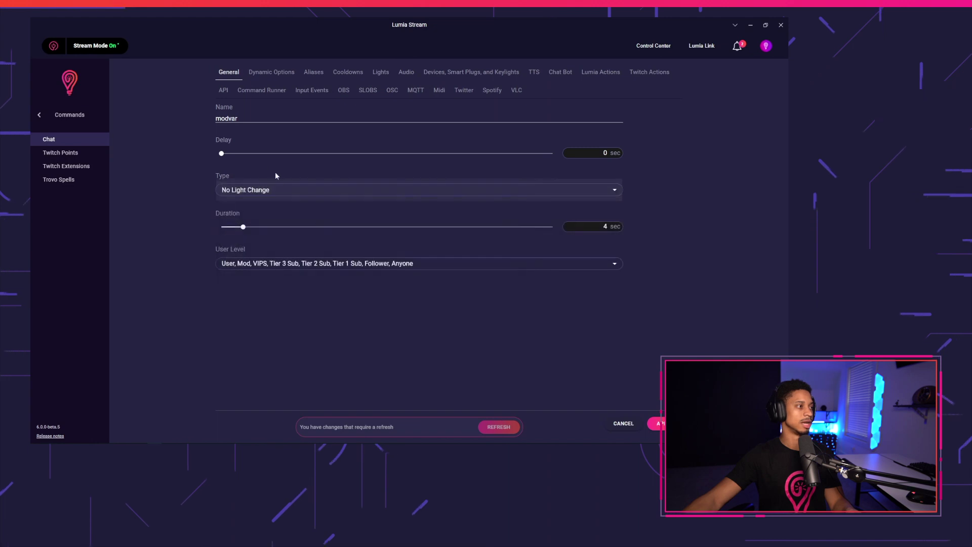
click(263, 75)
click(226, 128)
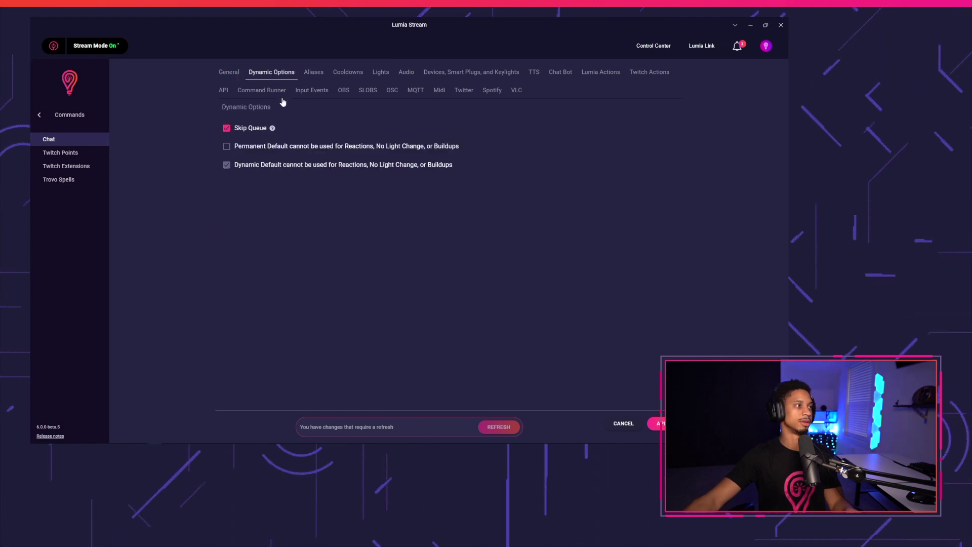
Step: Add an Update Variable action setting tut to '{{mesagge}}'
click(601, 73)
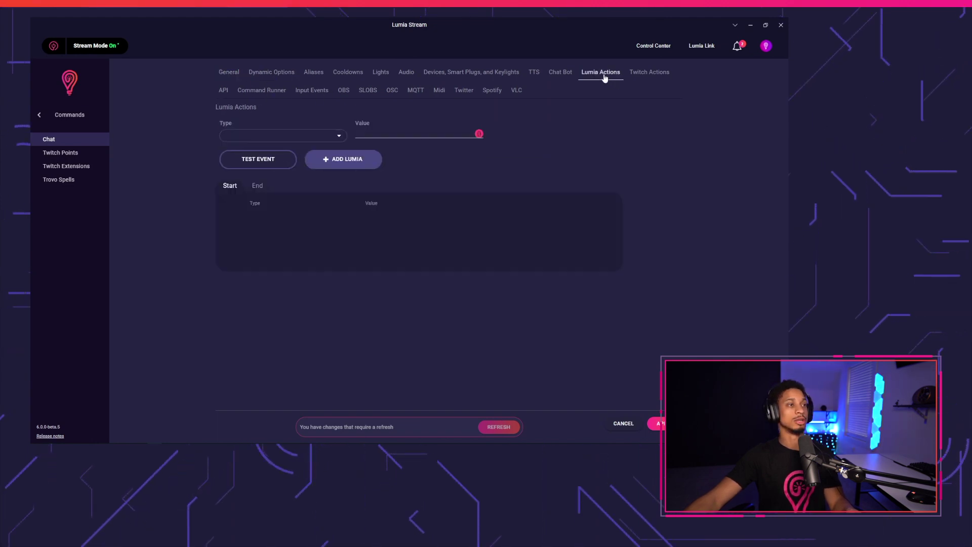
click(308, 136)
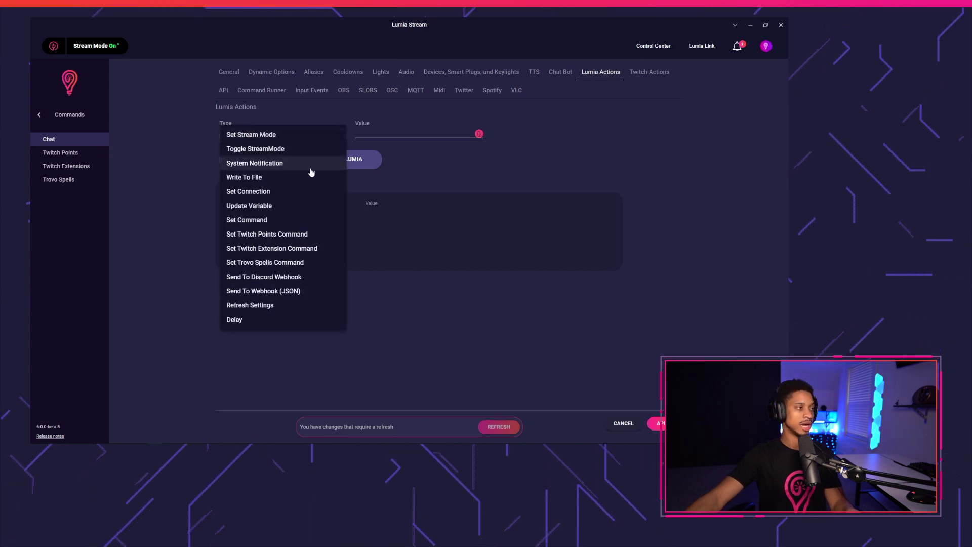
click(272, 207)
click(386, 137)
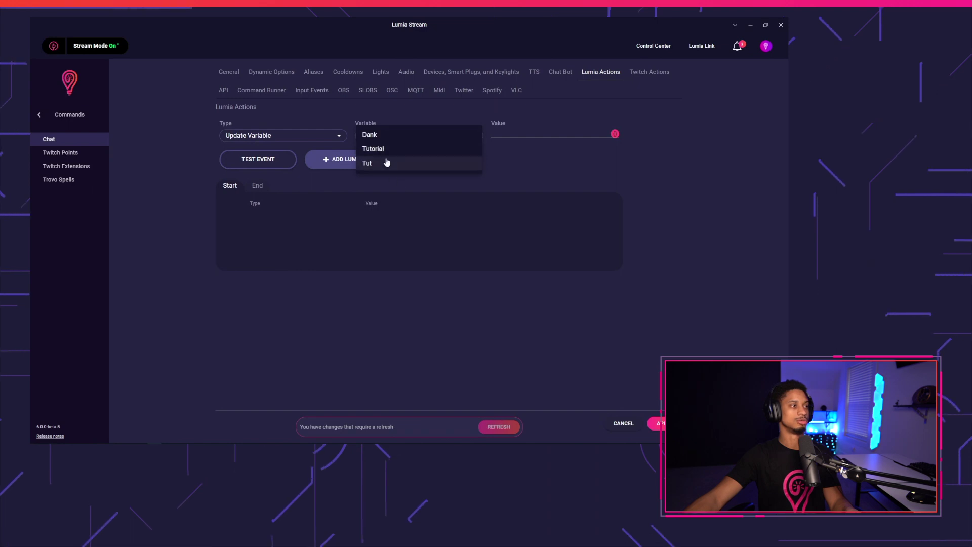
click(374, 164)
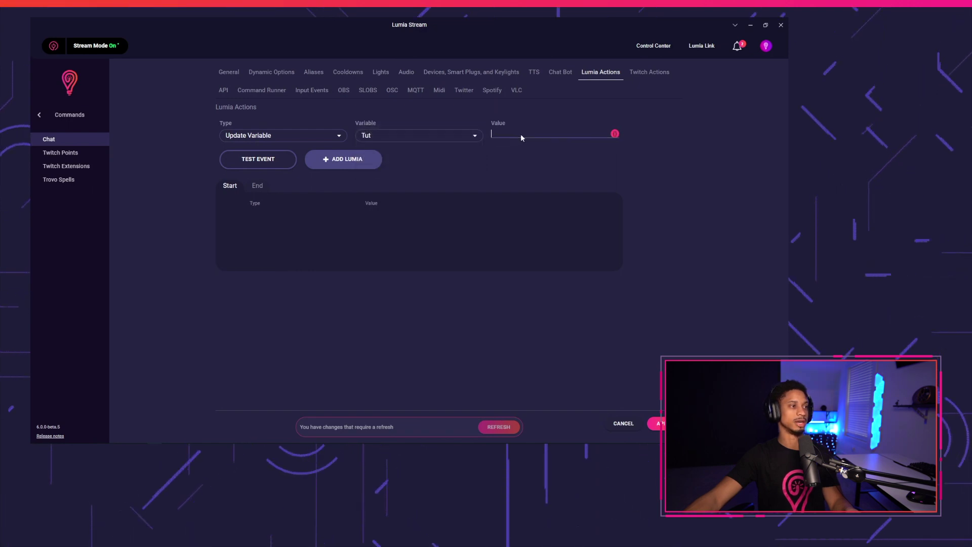
click(537, 131)
text({{mes)
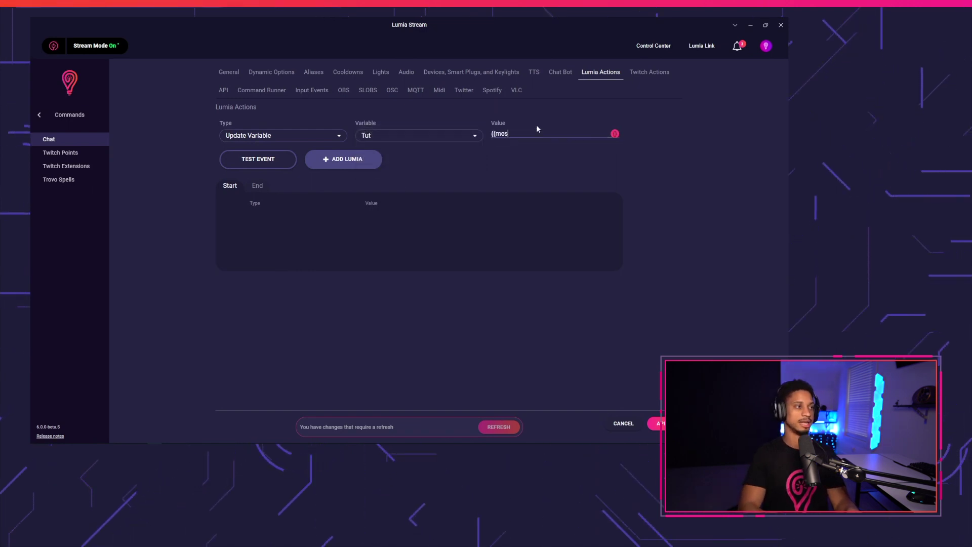
text(agge}})
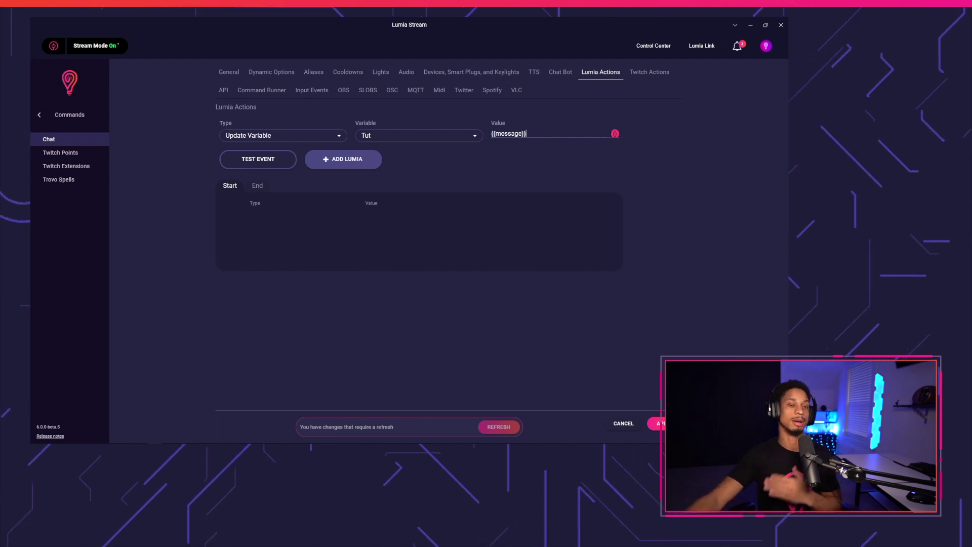
click(615, 133)
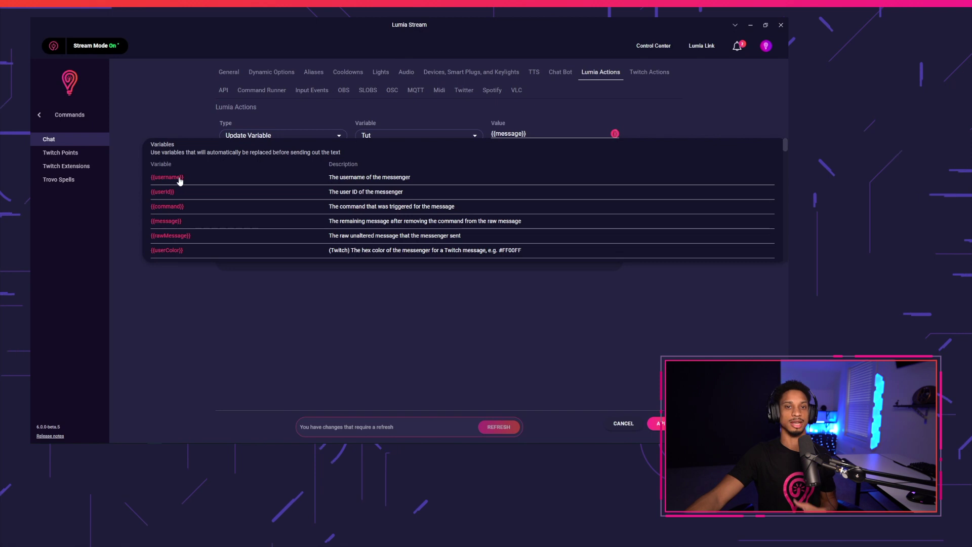
click(329, 161)
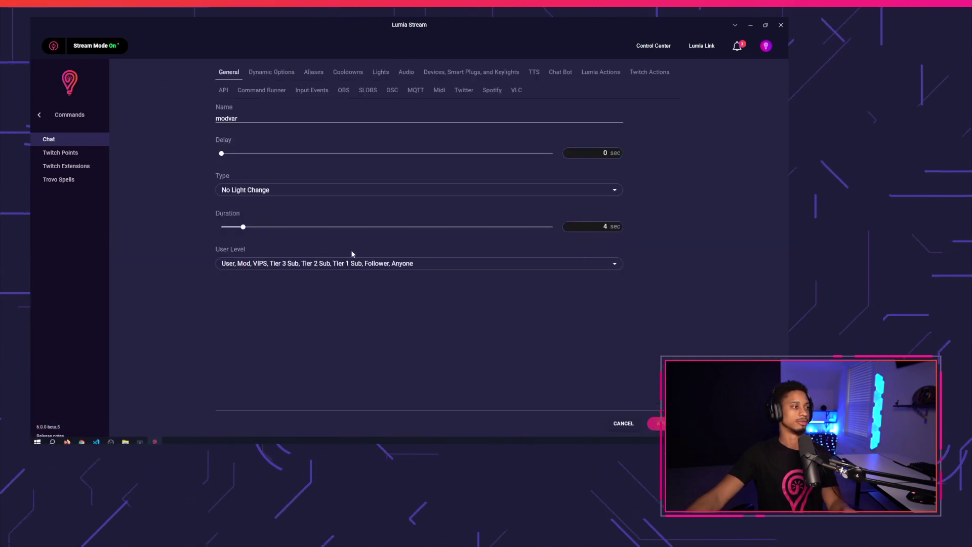
Step: Untick the lower viewer and subscriber user levels, leaving two, and save !modvar
click(354, 263)
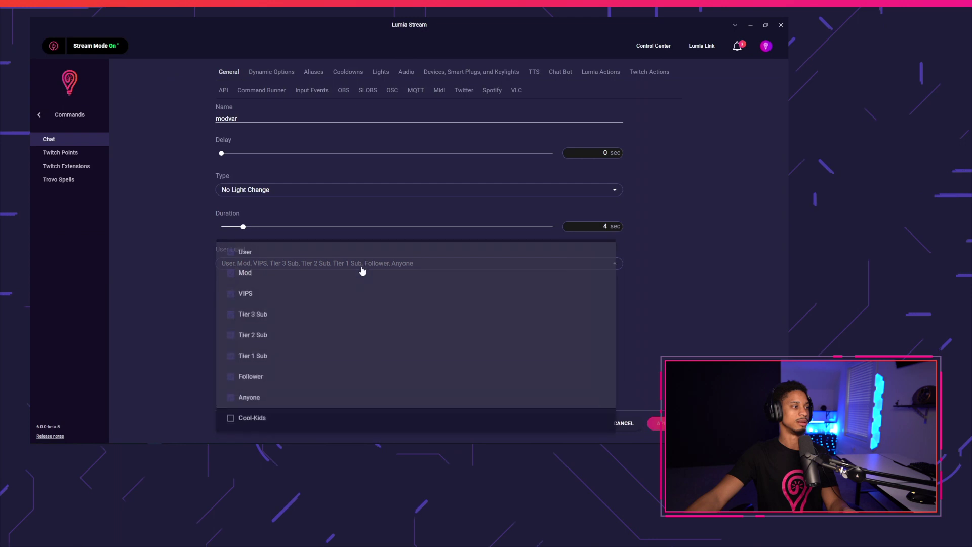
click(243, 294)
click(243, 316)
click(247, 338)
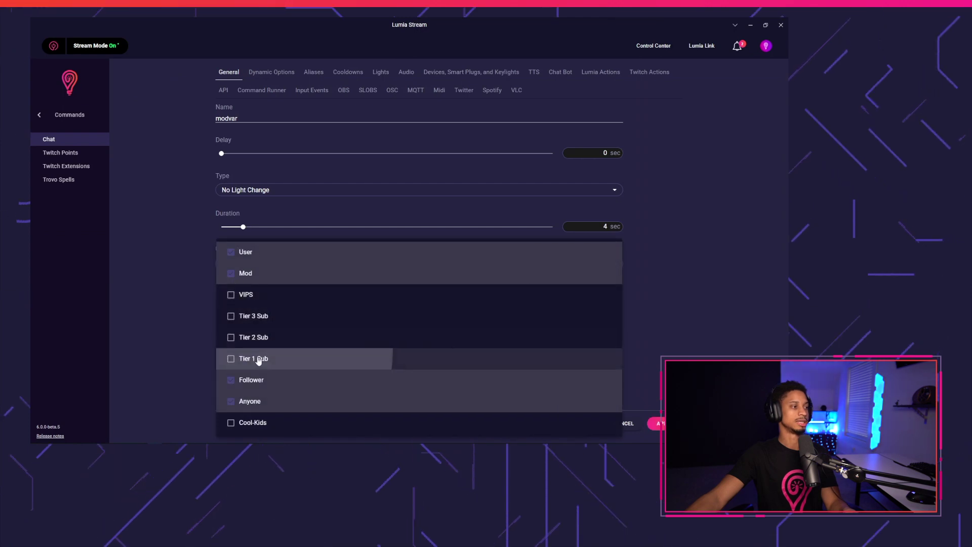
click(248, 358)
click(249, 379)
click(251, 401)
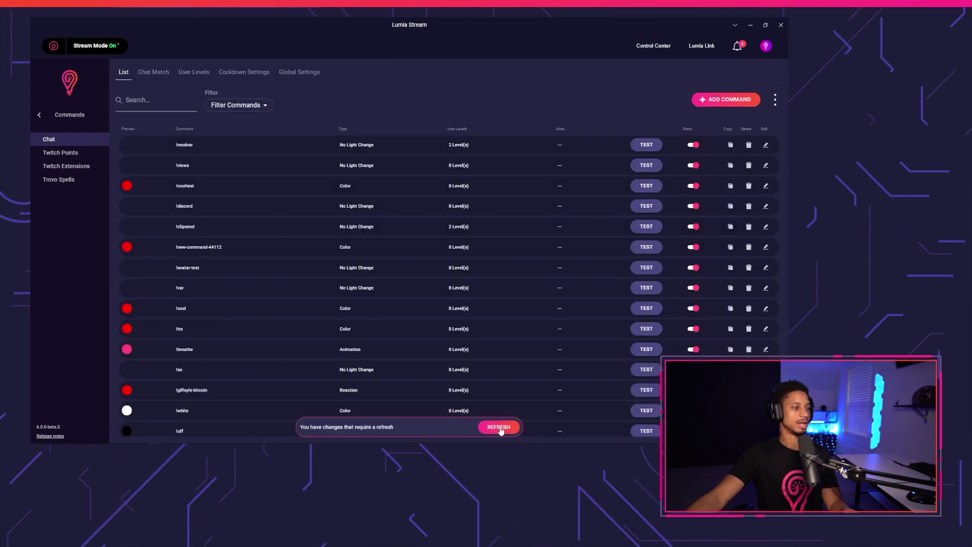
Step: Send '!modvar I know' in the Twitch chat
click(86, 437)
text(!modvar I know what yo)
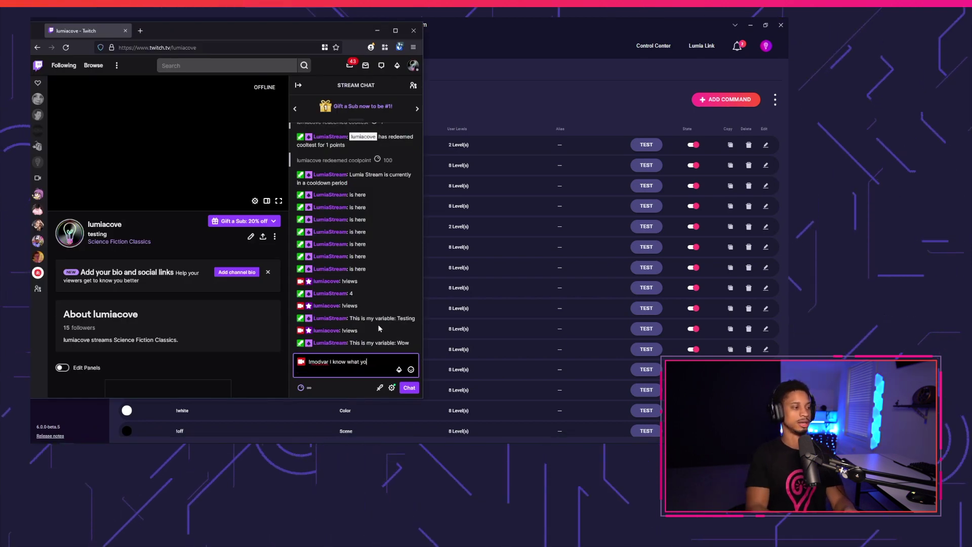
key(Return)
Step: Open Lumia's Variables page to confirm tut now holds 'hi there'
click(549, 43)
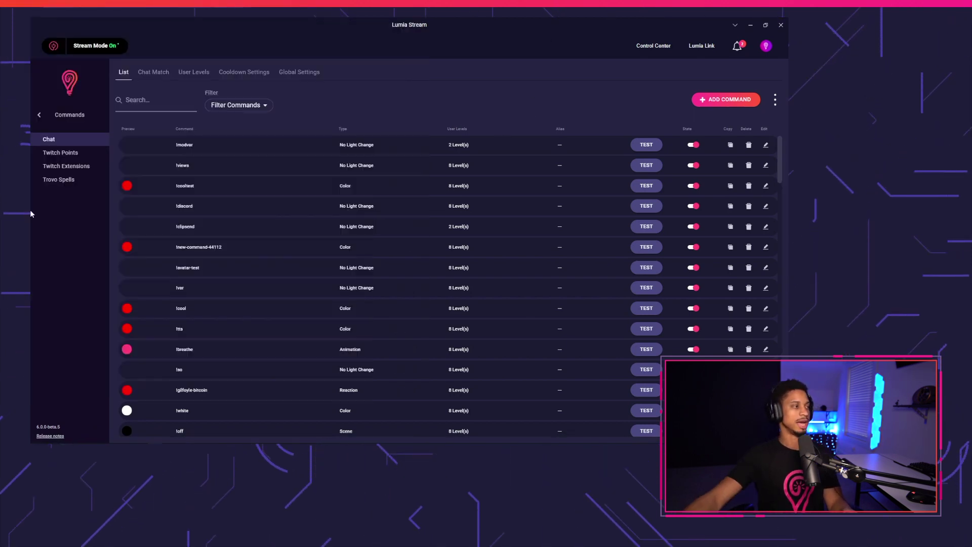
click(39, 115)
click(64, 256)
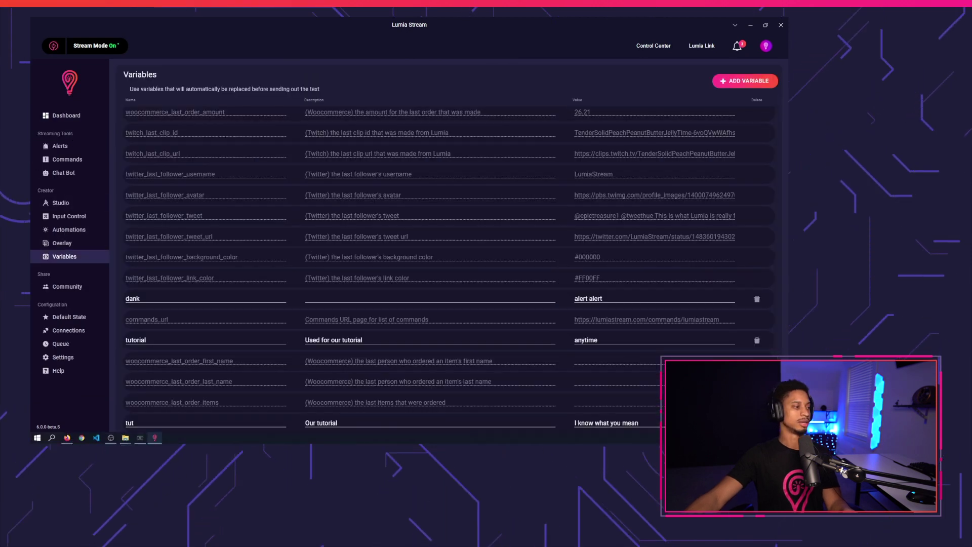
click(67, 438)
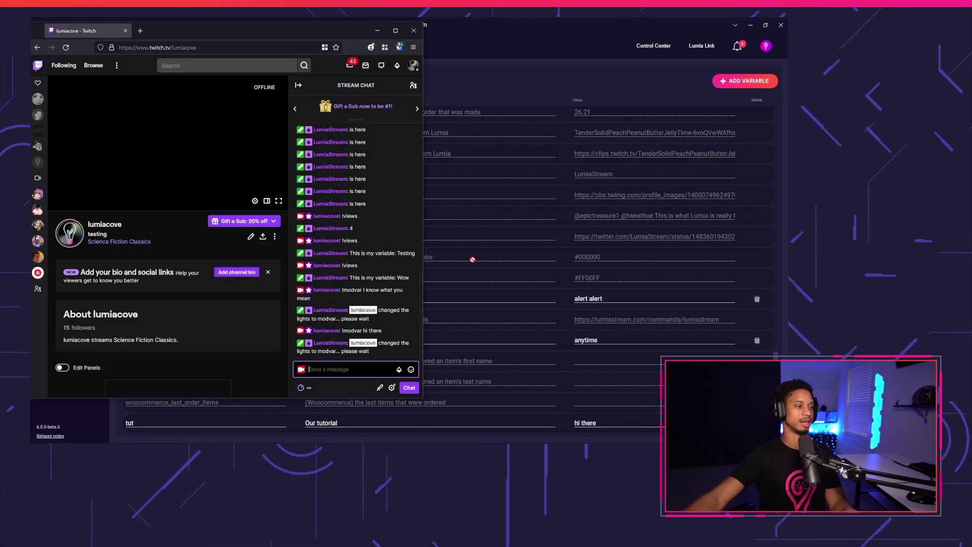
click(606, 427)
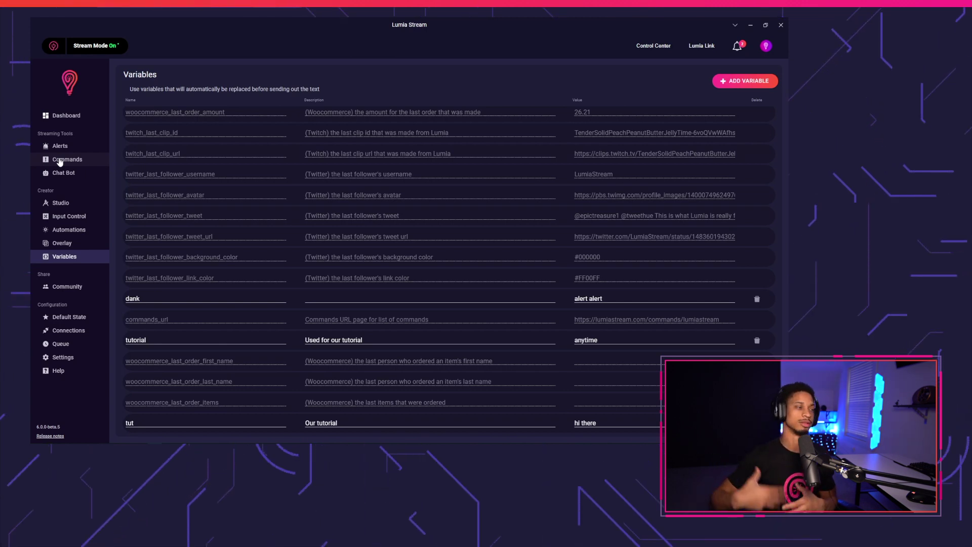
Step: Create a new chat command 'readme' with type No Light Change
click(59, 160)
click(729, 100)
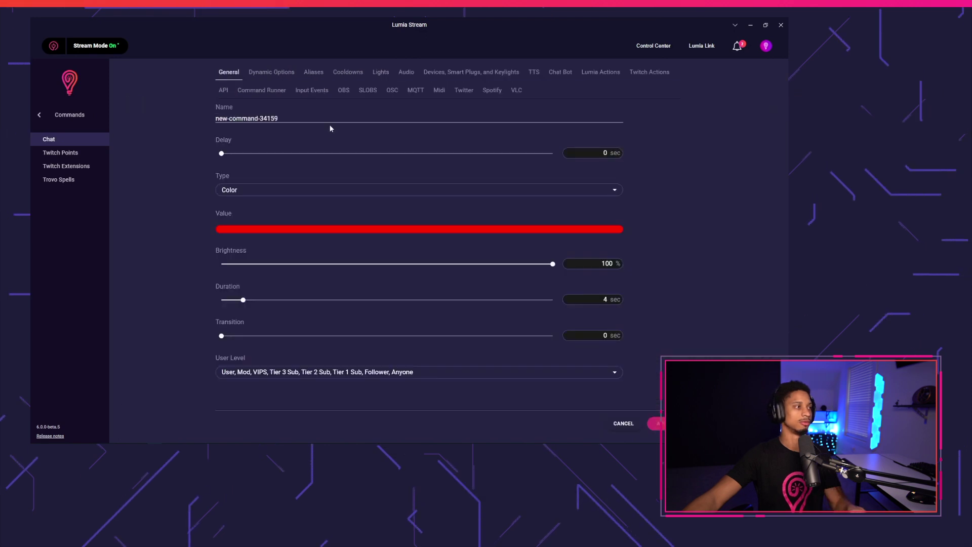
triple_click(379, 118)
text(readme)
click(324, 196)
click(324, 194)
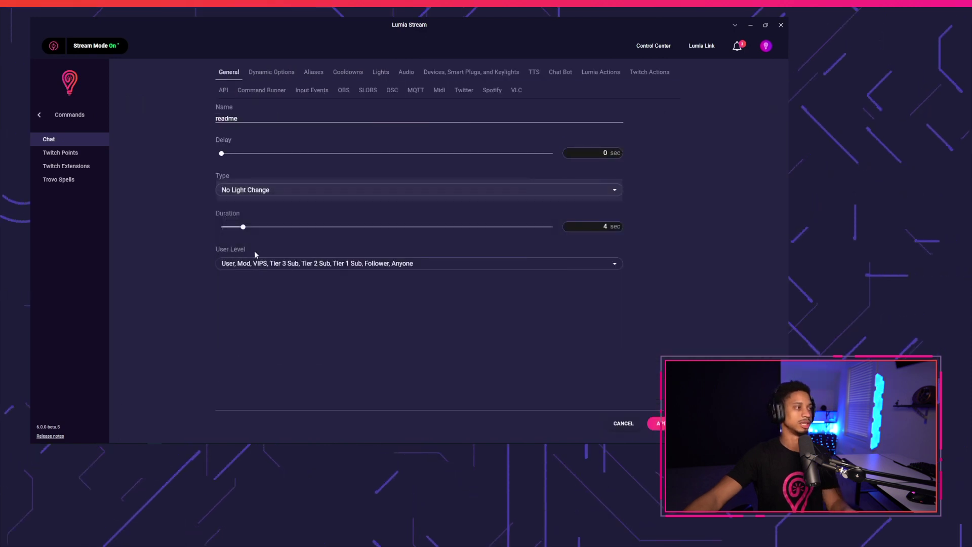
click(254, 73)
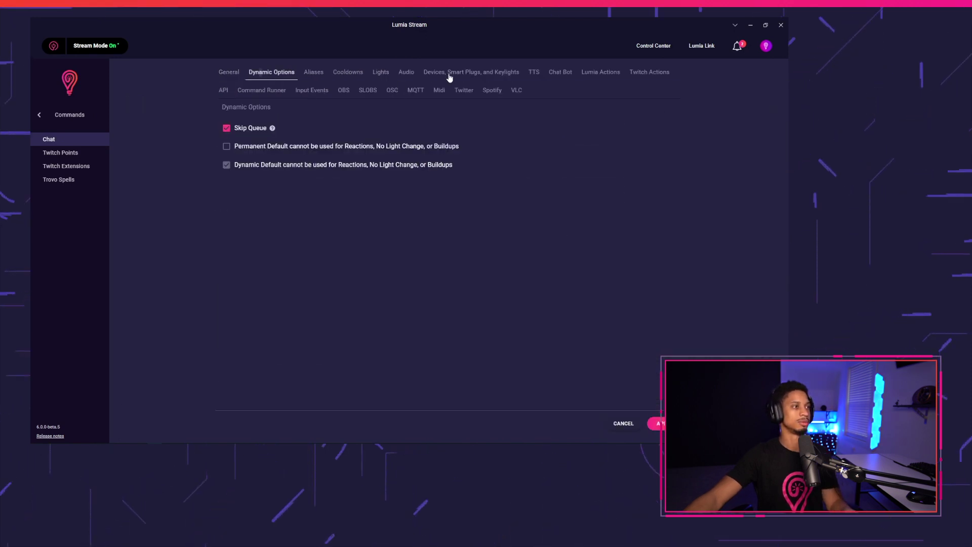
Step: Replace the readme bot message with the {{read_file}} variable
click(560, 72)
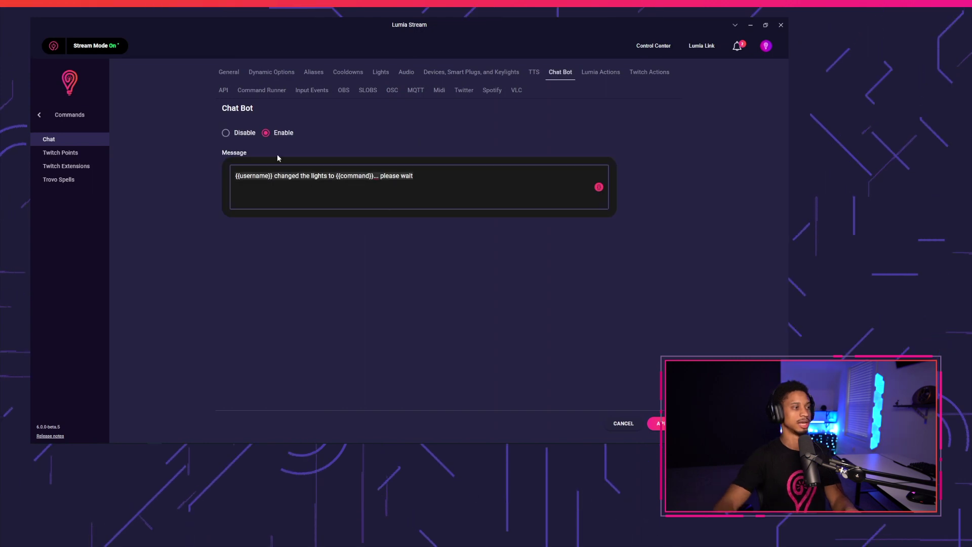
key(ctrl+a)
key(BackSpace)
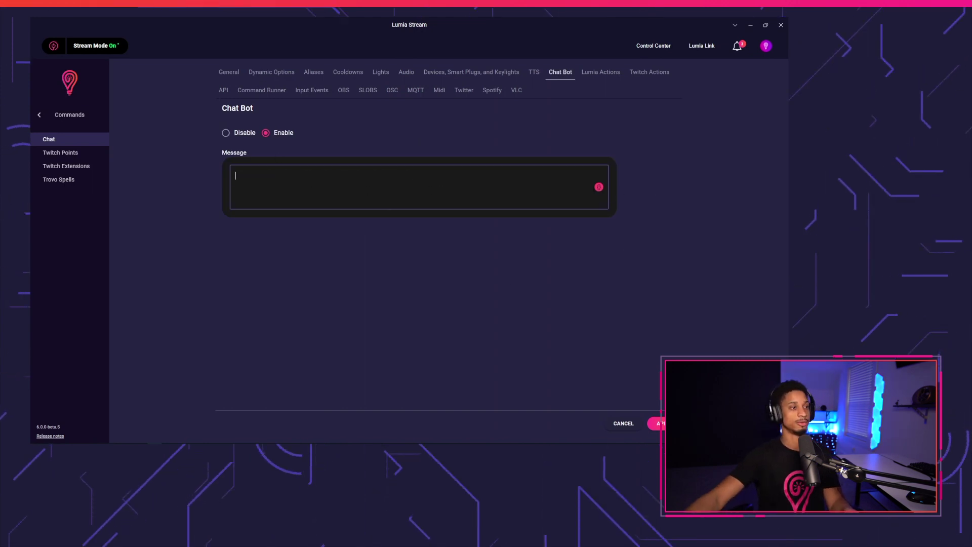
click(599, 187)
scroll(197, 289, down, 10)
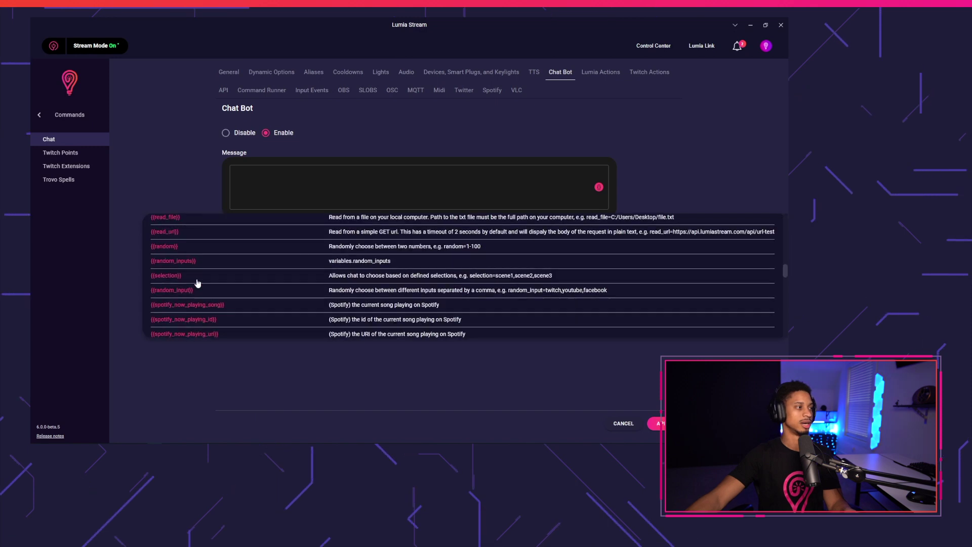
scroll(197, 283, up, 1)
click(172, 257)
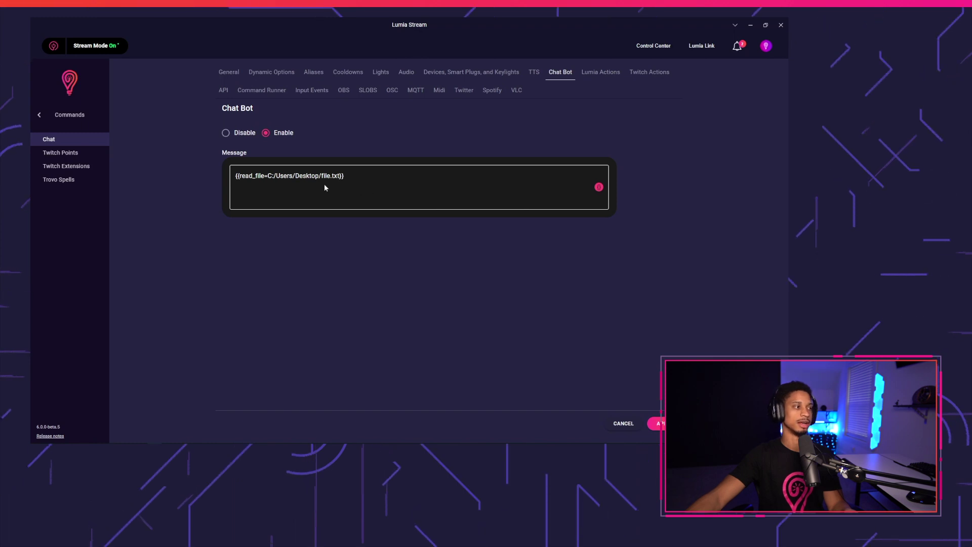
Step: Minimize the open windows and create a new text document 'testing' on the desktop
click(750, 26)
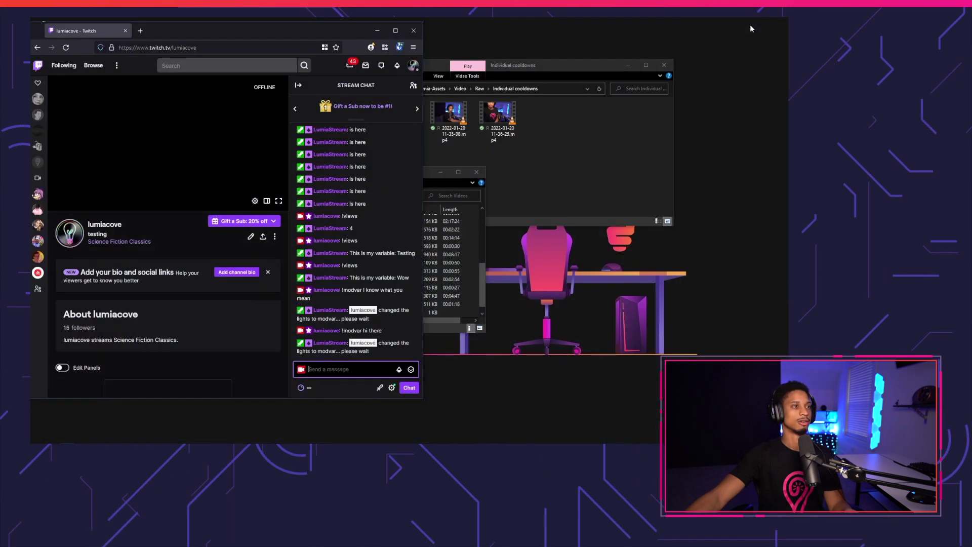
click(628, 65)
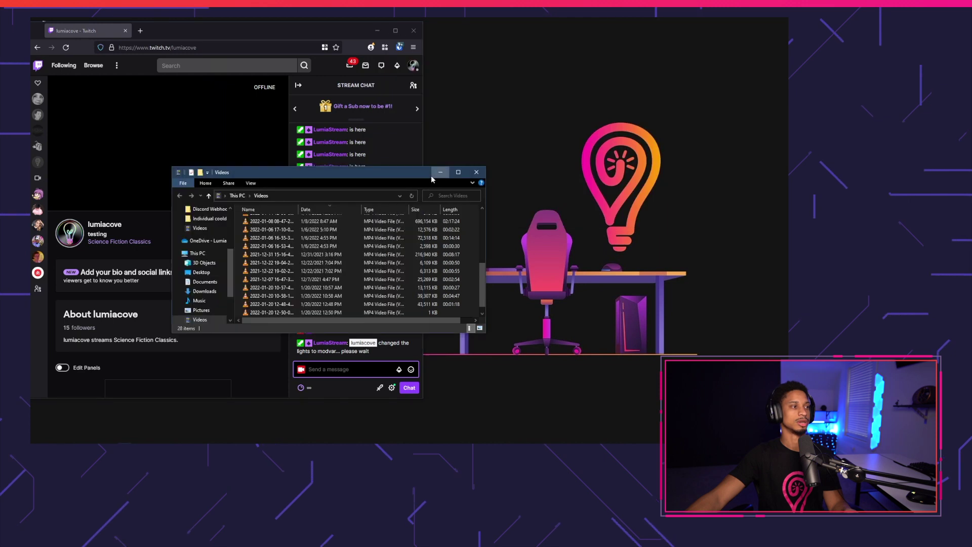
click(441, 171)
right_click(678, 77)
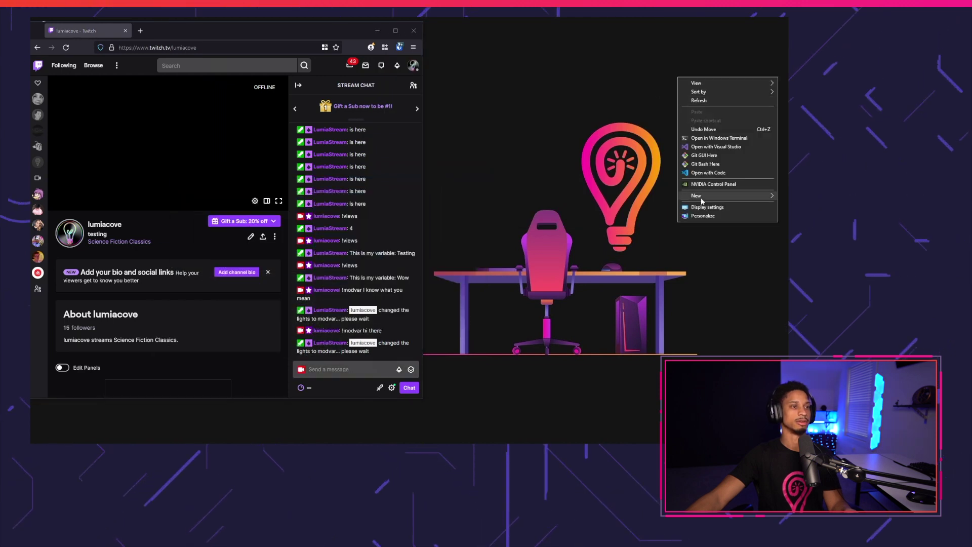
mouse_move(708, 195)
click(628, 243)
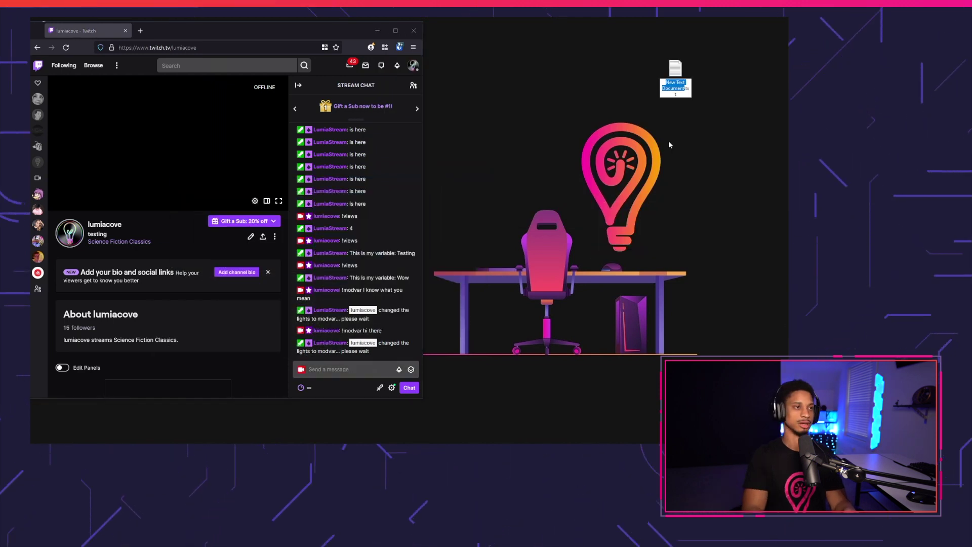
text(testing)
Step: Select the Desktop location path in testing.txt's Properties
right_click(669, 73)
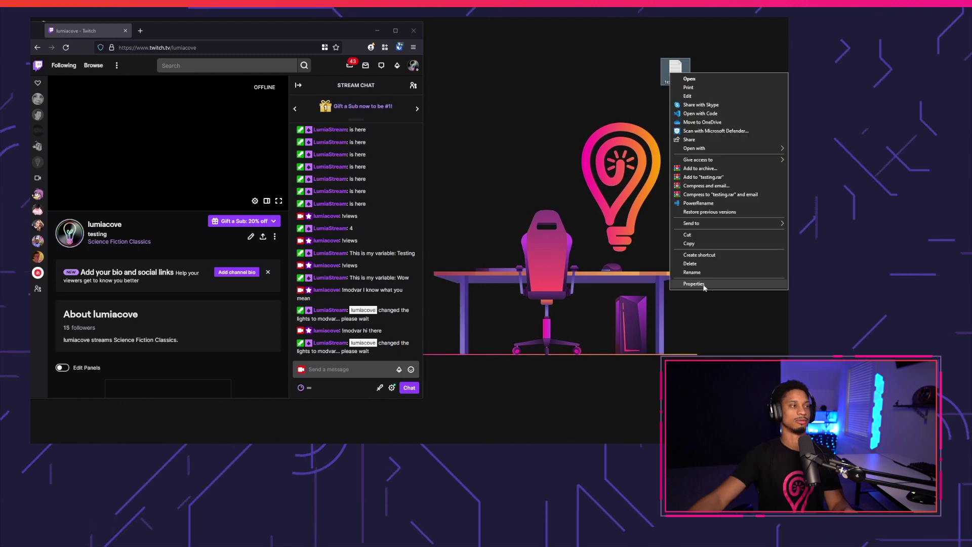
click(681, 282)
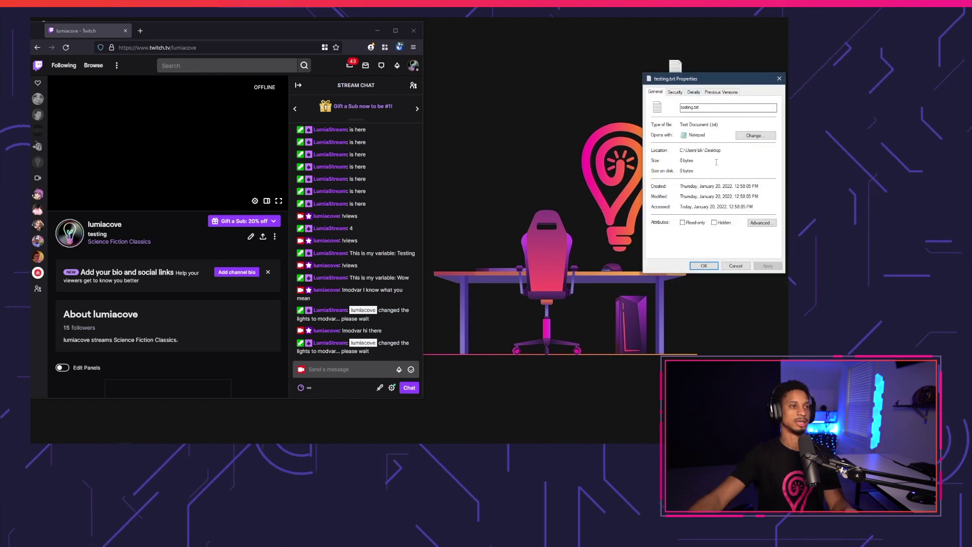
drag(723, 151, 678, 152)
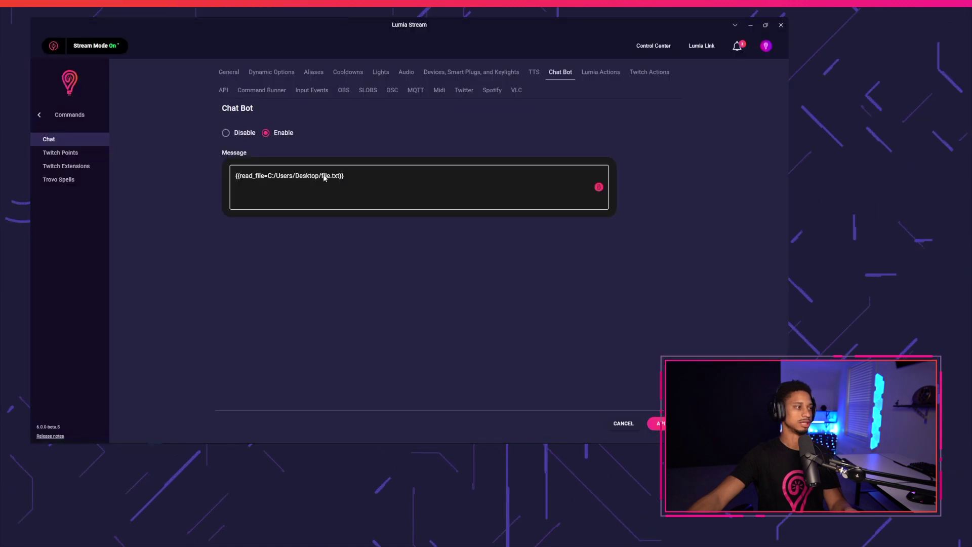
Step: Point read_file at the Desktop testing.txt and save 'hey something is here' into that file
drag(268, 177, 310, 176)
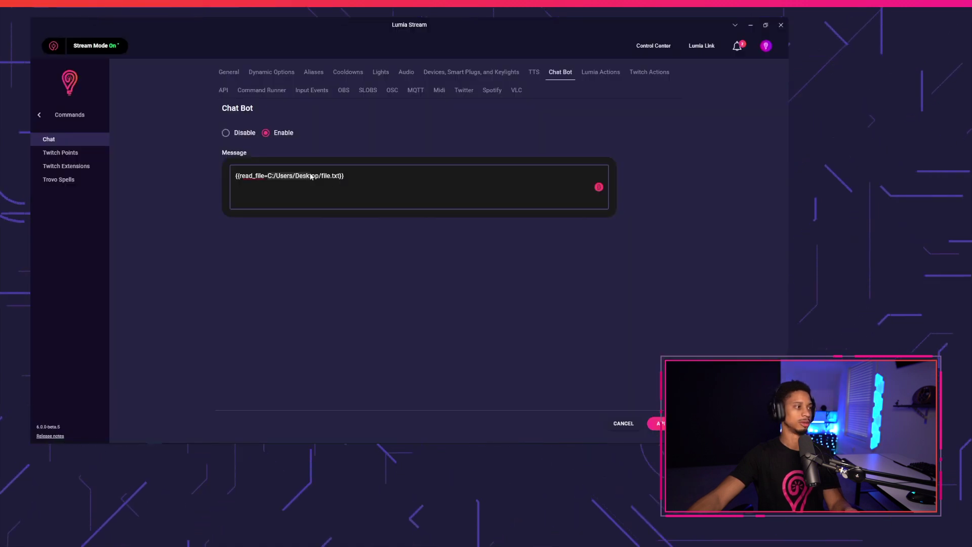
text(esting)
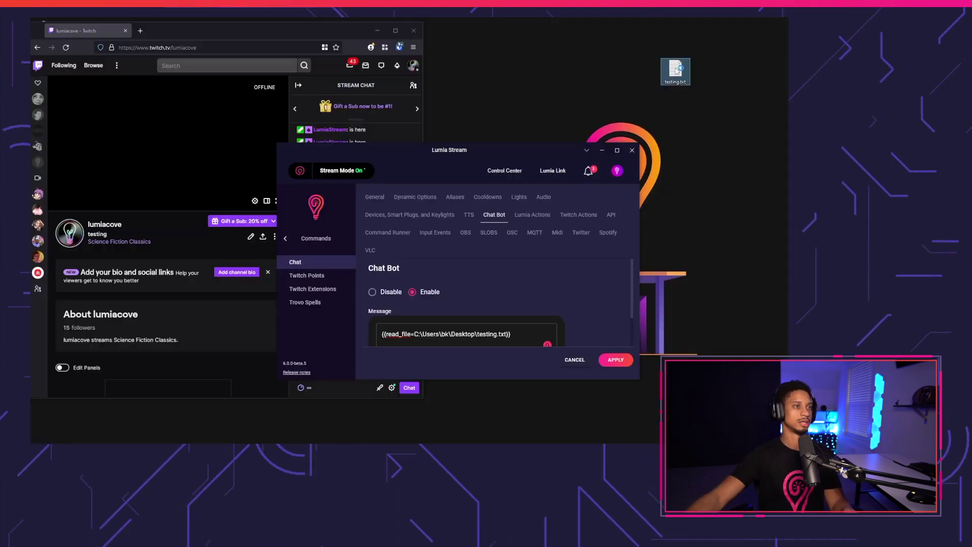
double_click(675, 71)
text(hey something is here)
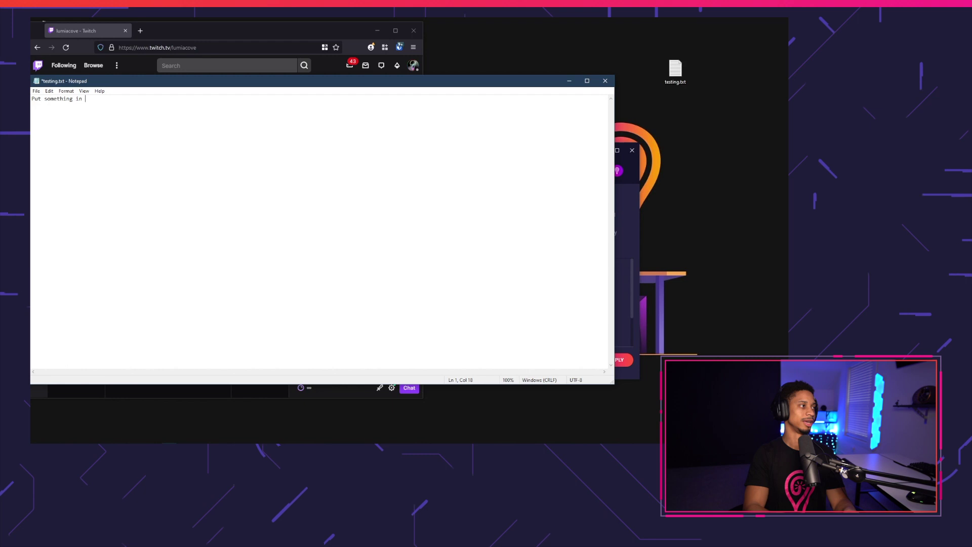
key(ctrl+s)
click(605, 82)
click(616, 149)
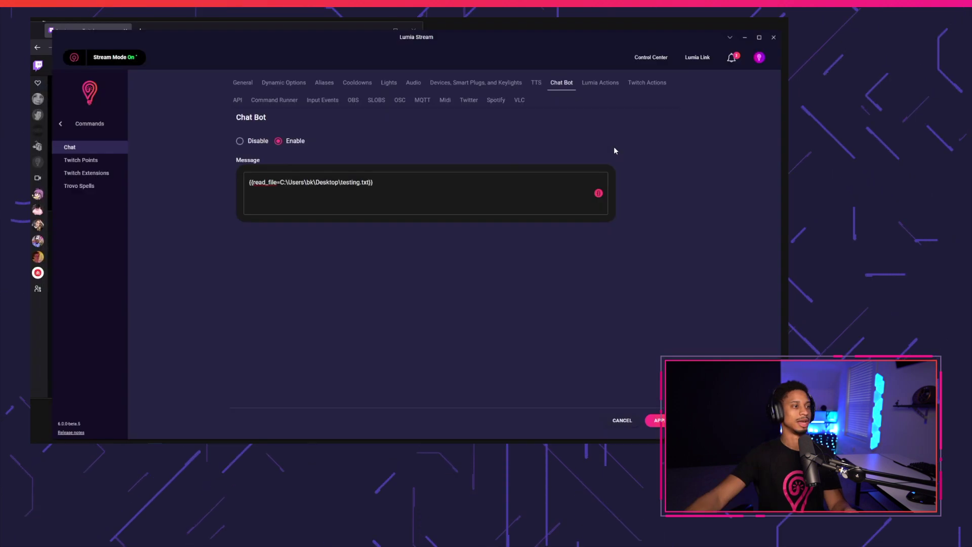
Step: Send !readme in Twitch chat to get the file's current text
click(237, 72)
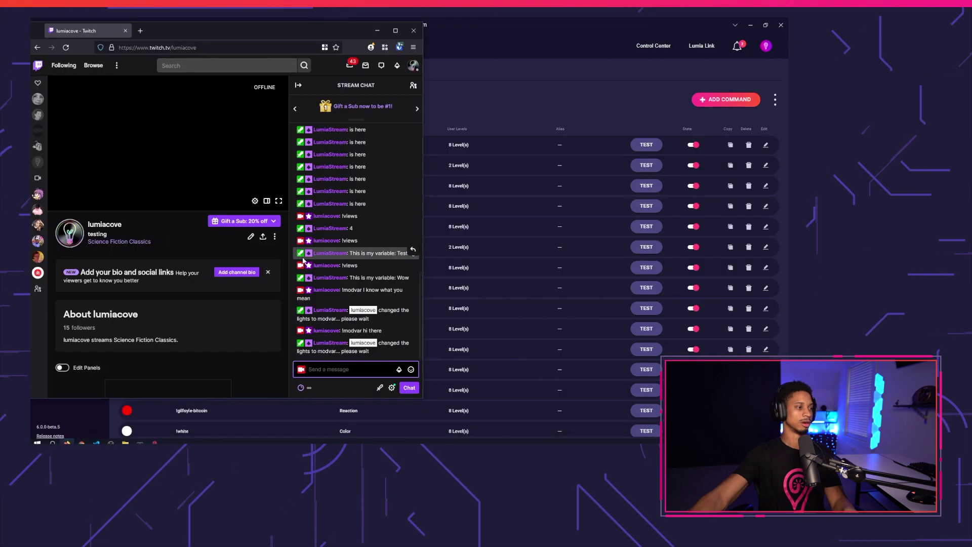
text(!readme)
key(Return)
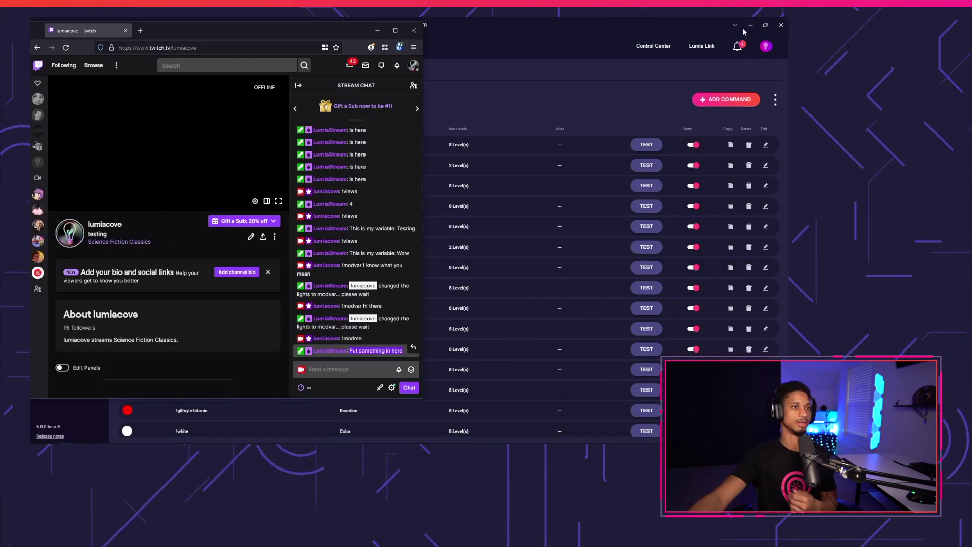
Step: Edit testing.txt in Notepad to read "is it working"
click(765, 25)
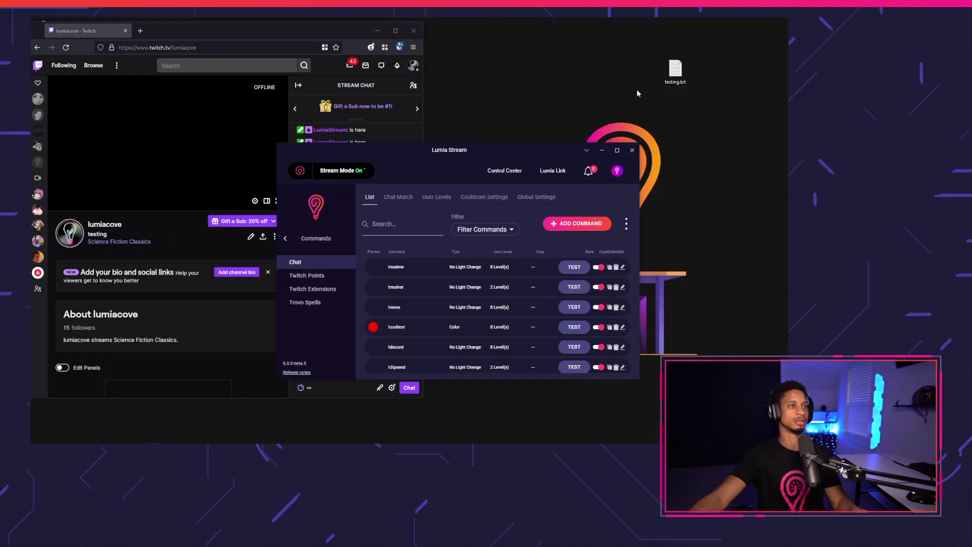
double_click(674, 71)
text(is it working)
Step: Send !readme again in Twitch chat to see the updated file text
click(31, 26)
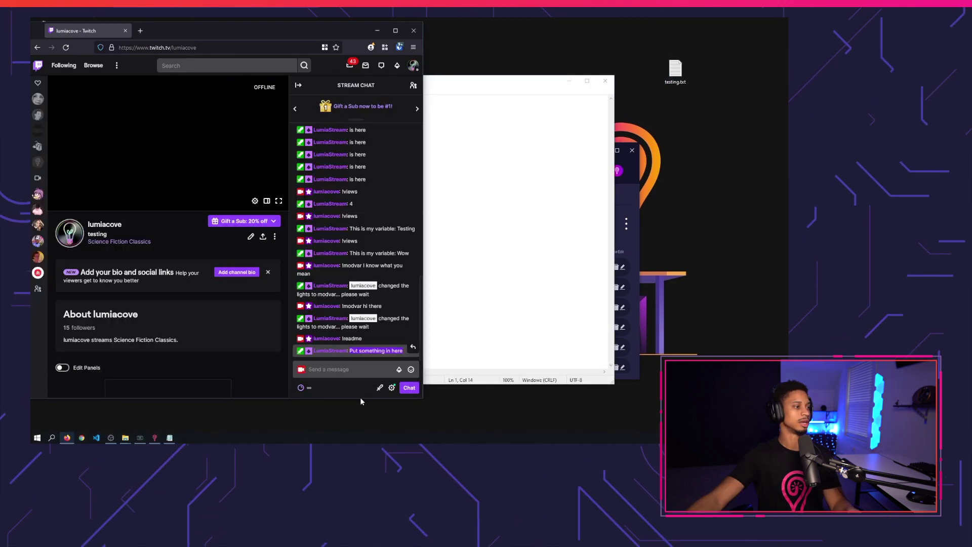
click(355, 361)
text(1readme)
key(Return)
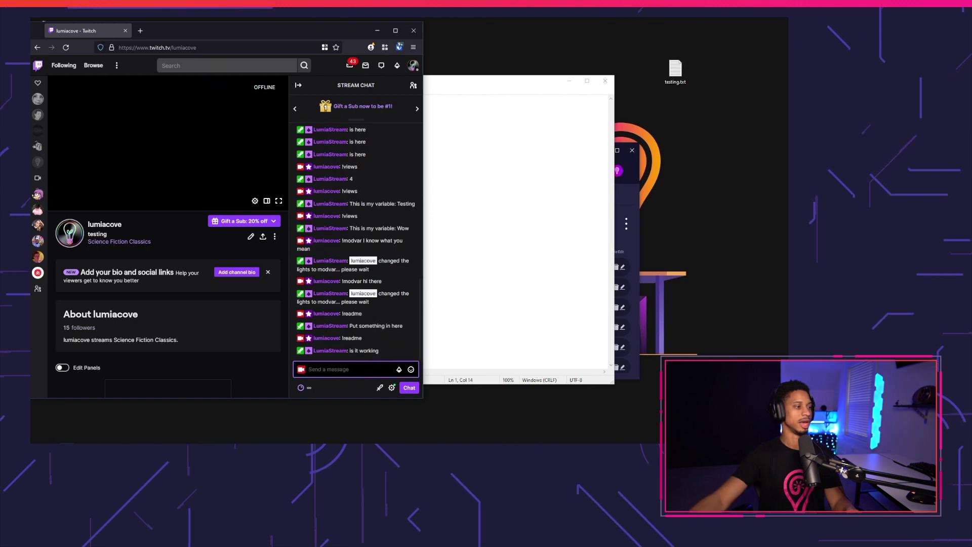
click(548, 320)
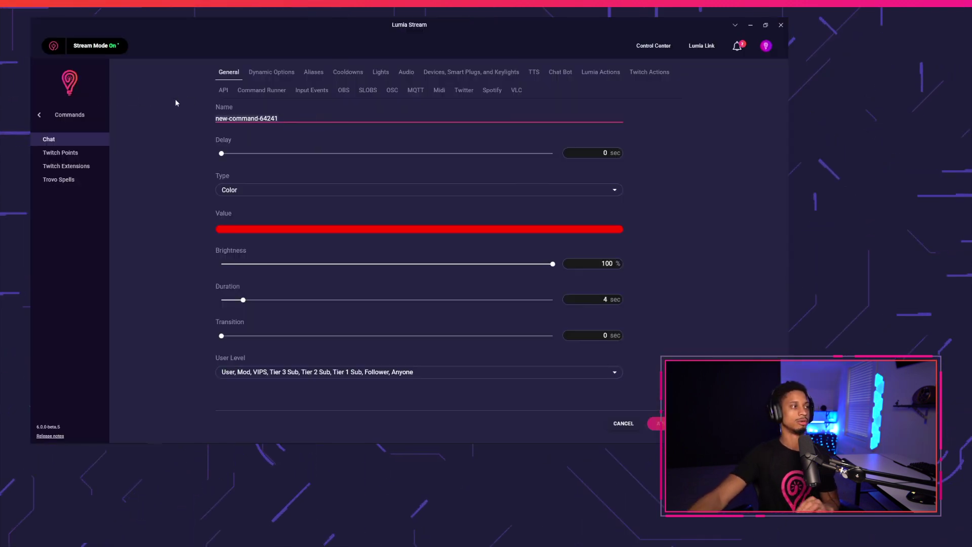
Step: Name the new command readurl, keeping Color as its command type
text(readu)
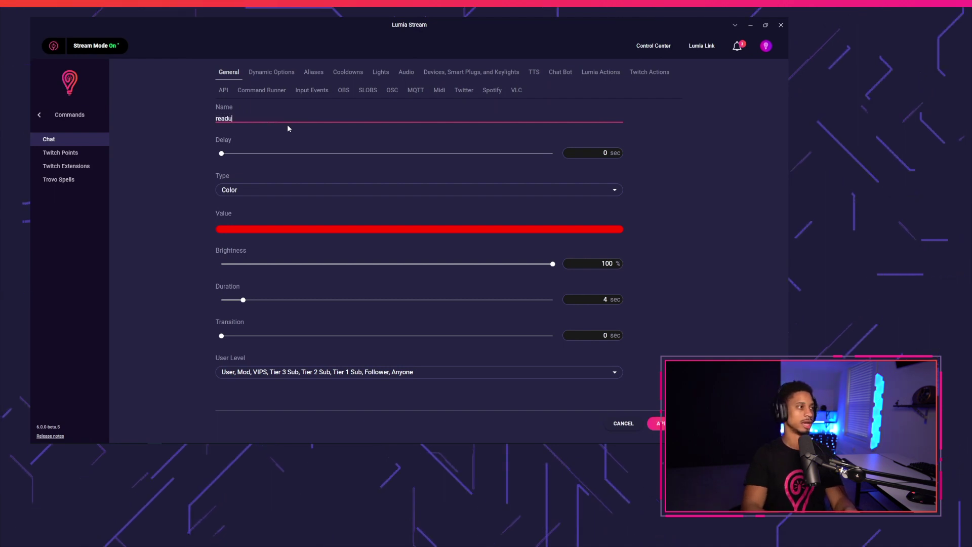
text(rl)
click(420, 189)
click(401, 198)
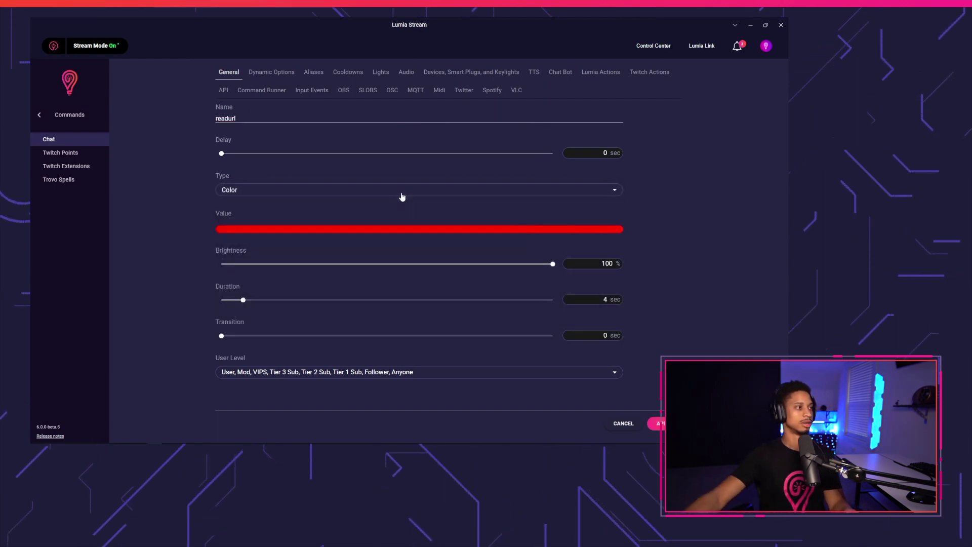
click(560, 72)
click(561, 175)
key(ctrl+a)
key(BackSpace)
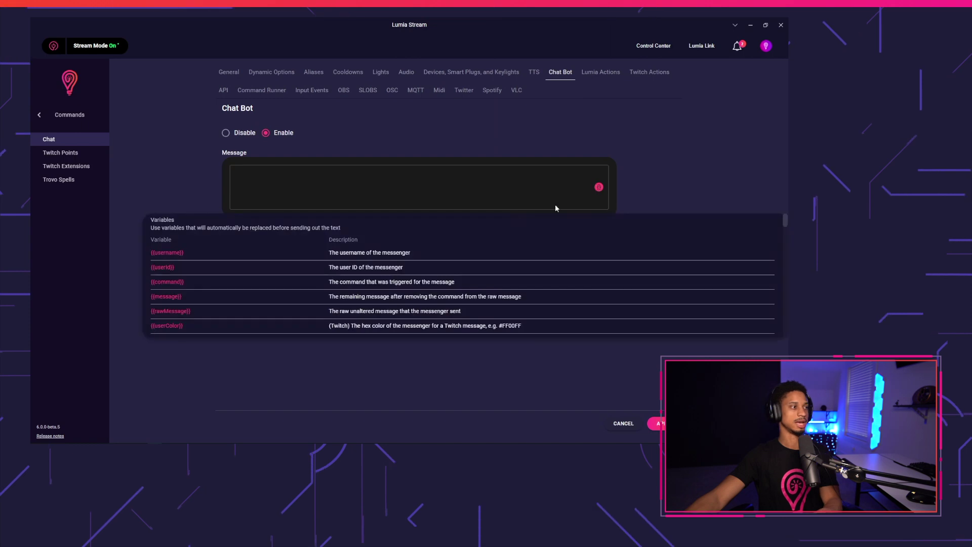
scroll(178, 329, down, 10)
text({{read_url=https://api.lumiastream.com/api/url-test}})
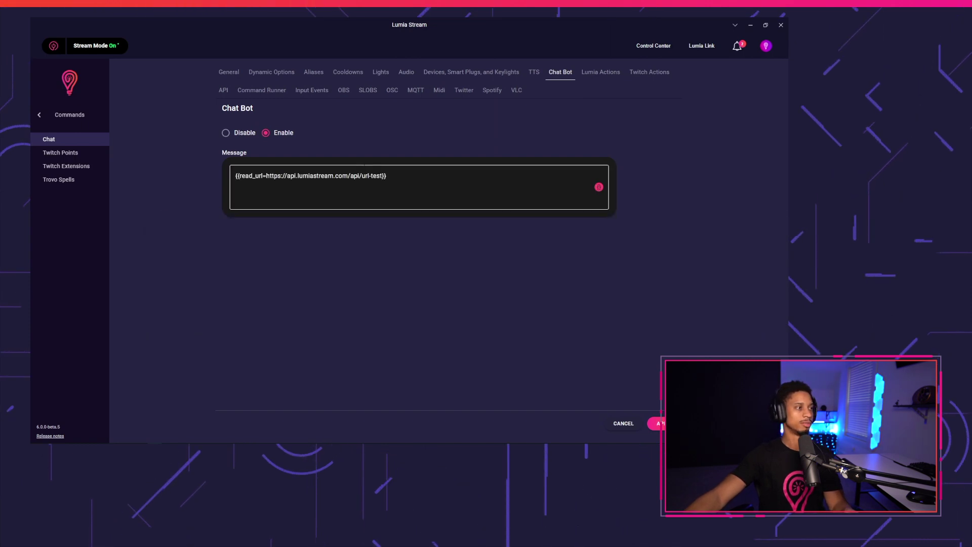
drag(265, 179, 336, 181)
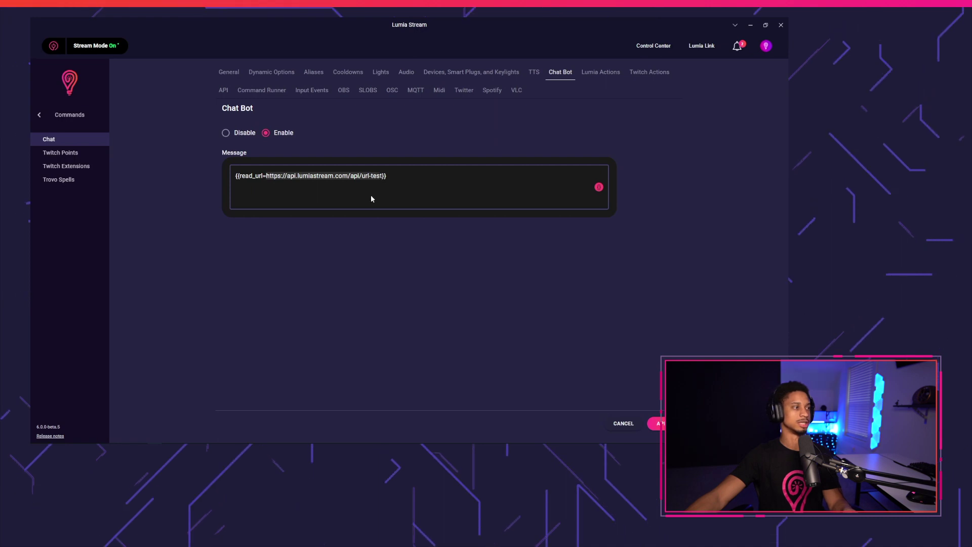
Step: Send !readurl in Twitch chat and get the bot's "Hello World" reply
click(657, 423)
key(alt+Tab)
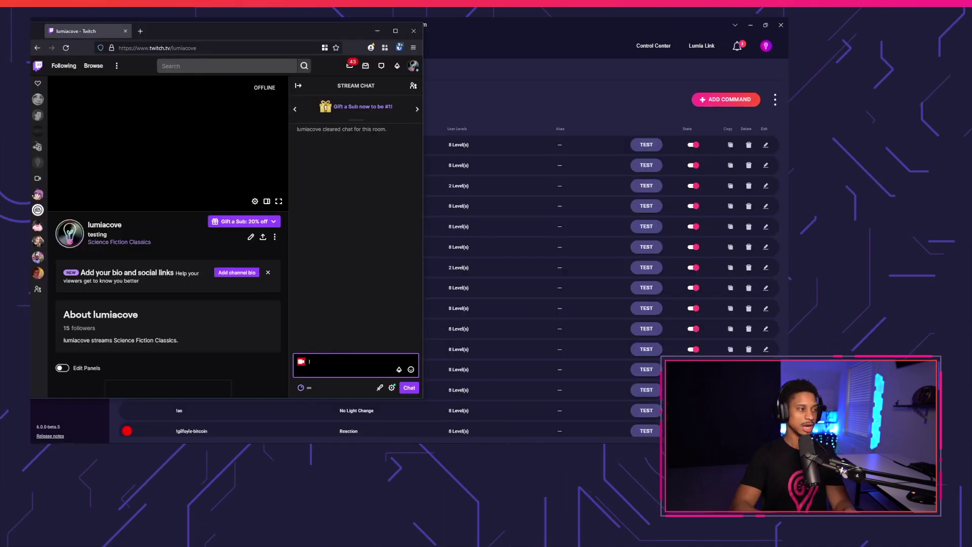
text(!readurl)
key(Return)
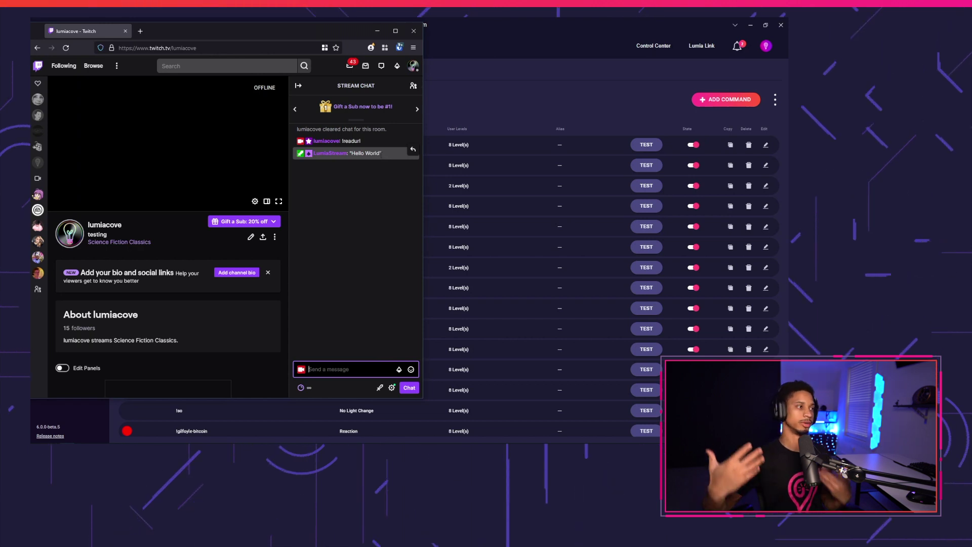
click(700, 136)
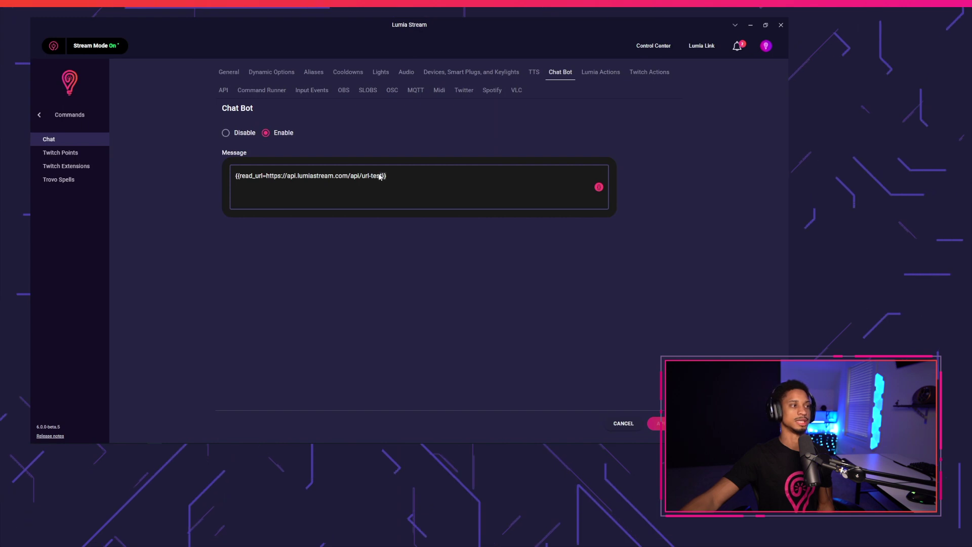
Step: Empty the readurl chat bot message, then browse the Variables list and close it
key(ctrl+a)
key(BackSpace)
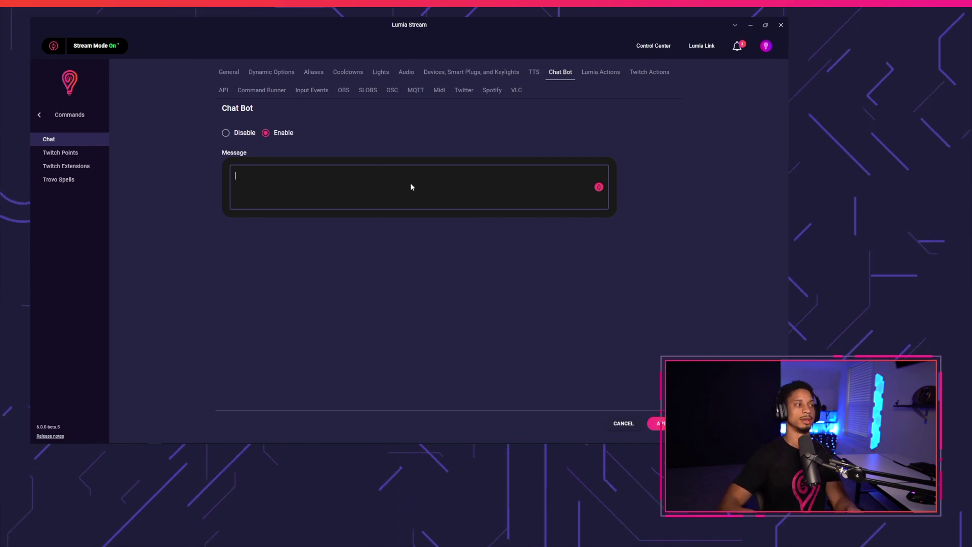
click(235, 176)
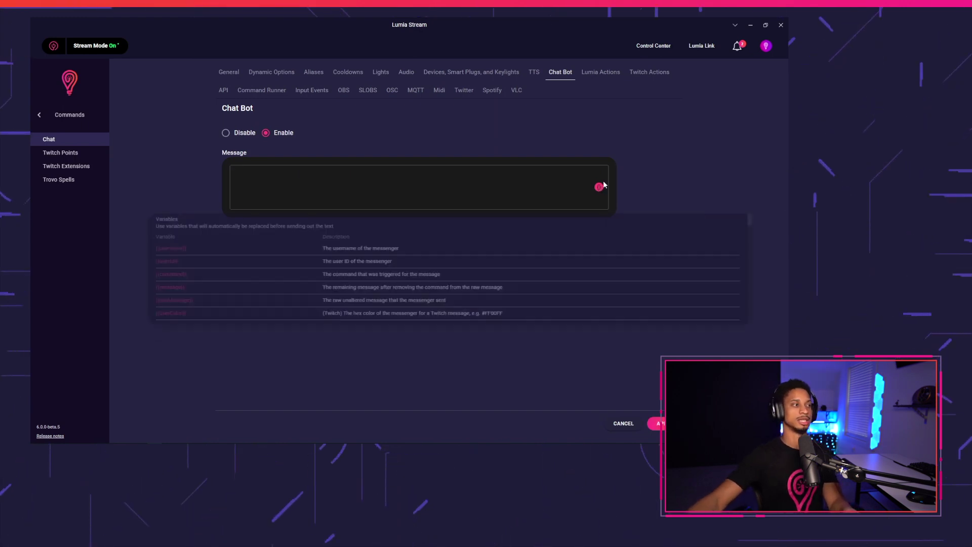
scroll(373, 280, down, 10)
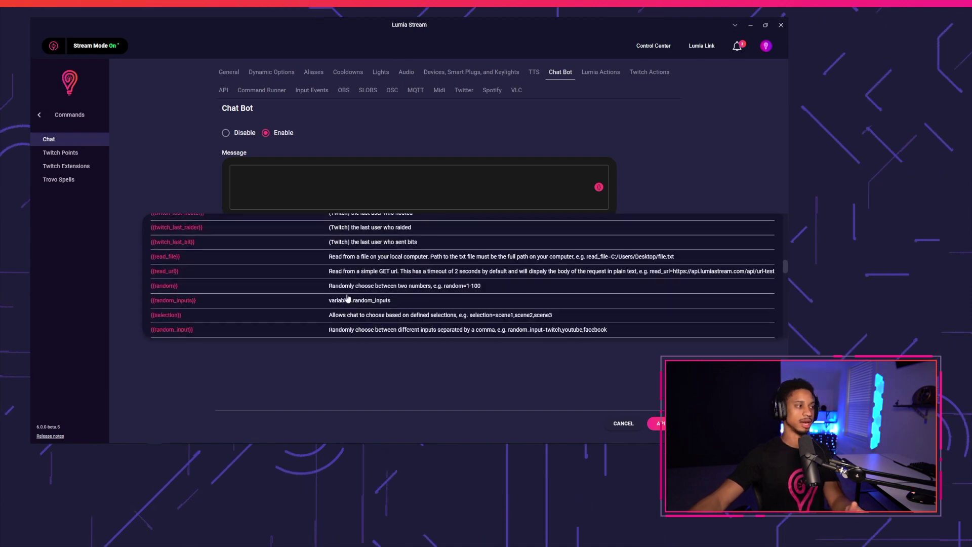
scroll(238, 269, up, 10)
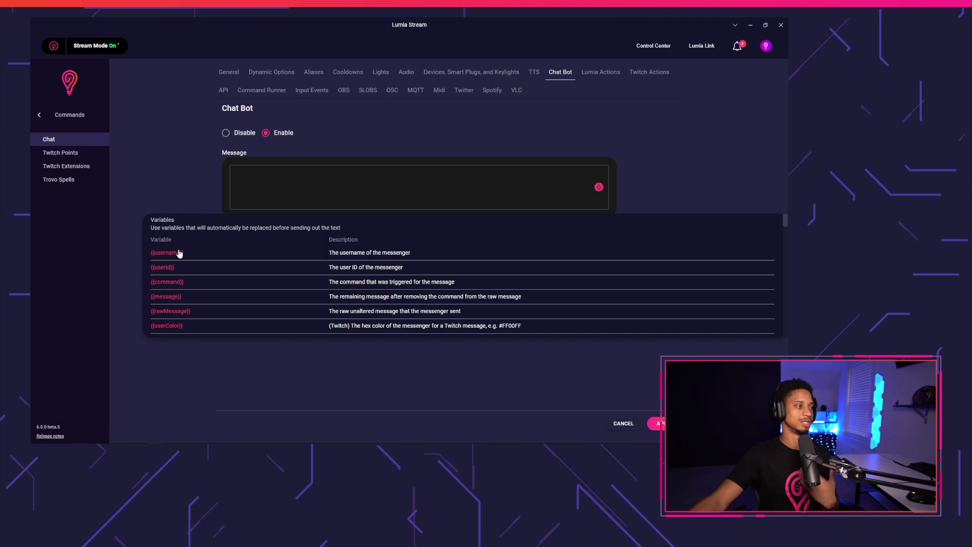
scroll(188, 299, down, 5)
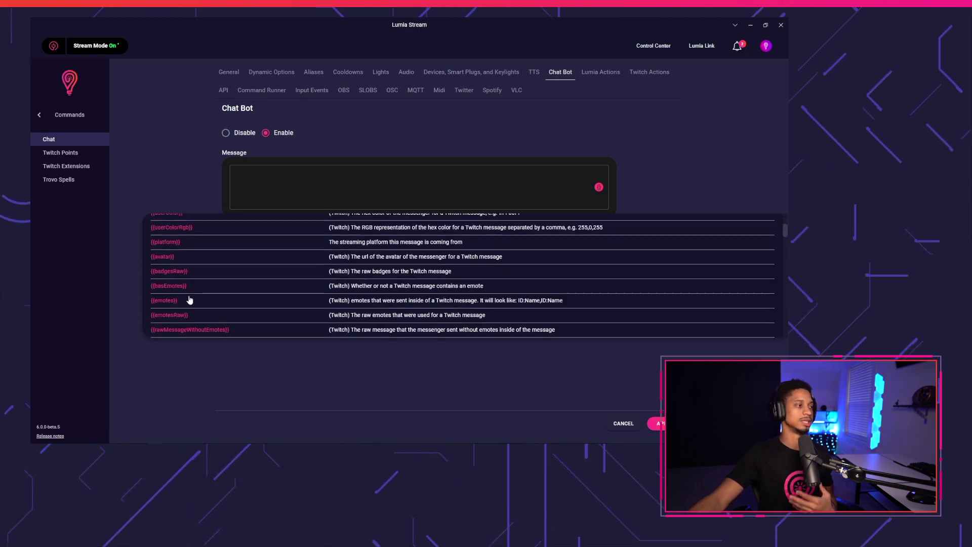
scroll(185, 264, up, 5)
scroll(183, 304, down, 5)
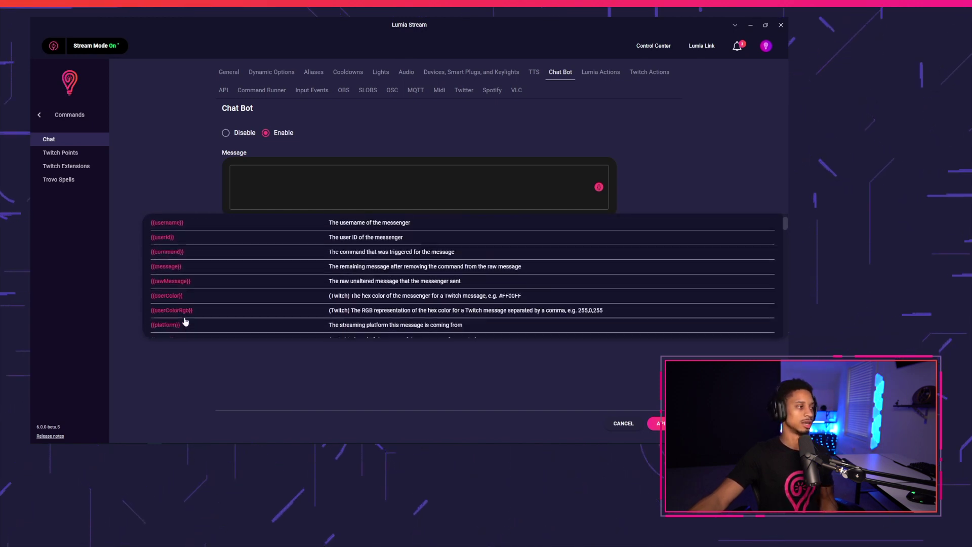
click(159, 177)
Step: View a Twitch Points command's bot message: "{{username}} has redeemed {{command}} for {{points}} points"
click(84, 155)
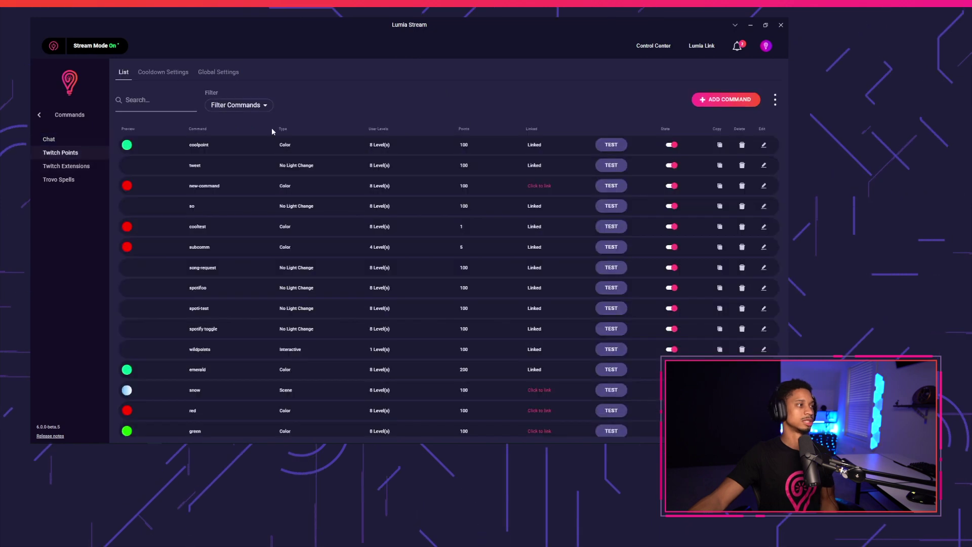
click(568, 160)
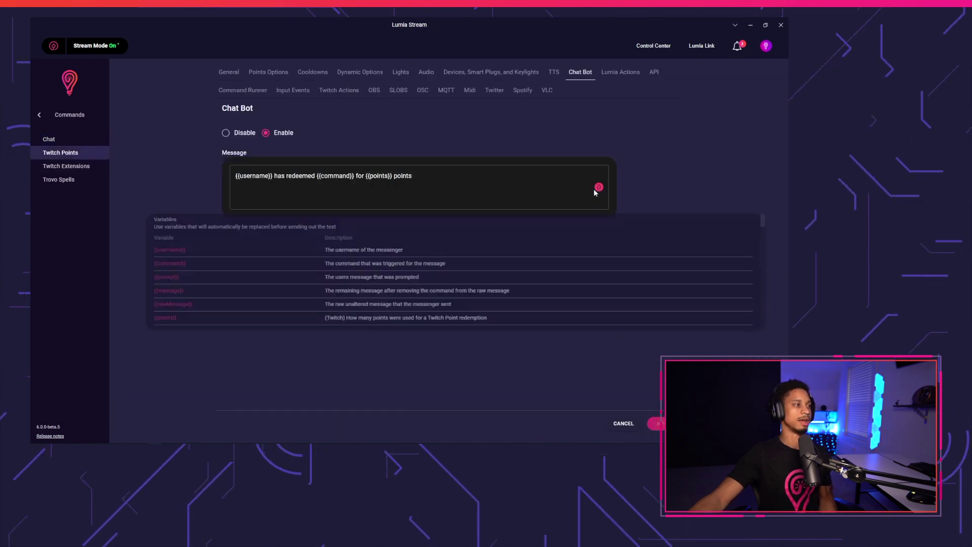
scroll(177, 289, down, 2)
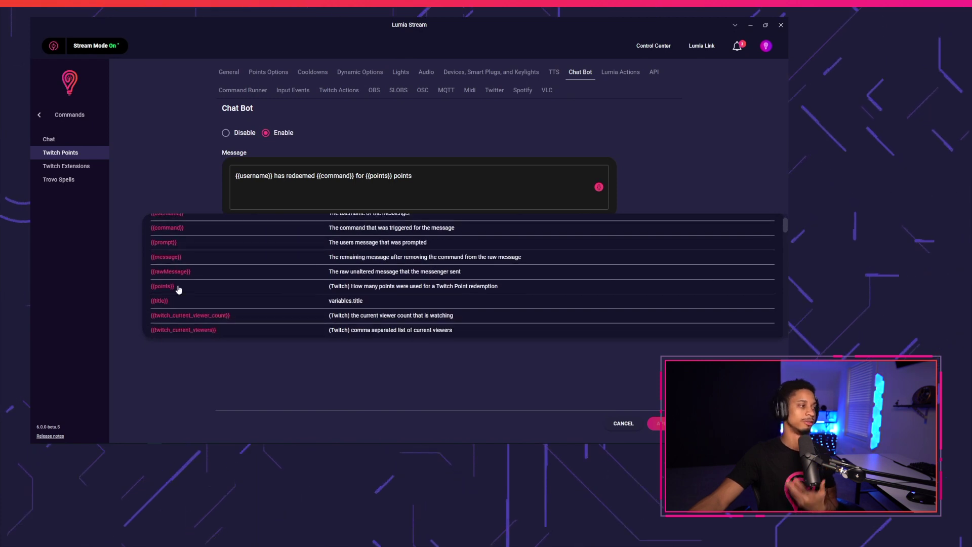
scroll(192, 296, down, 3)
scroll(246, 306, up, 5)
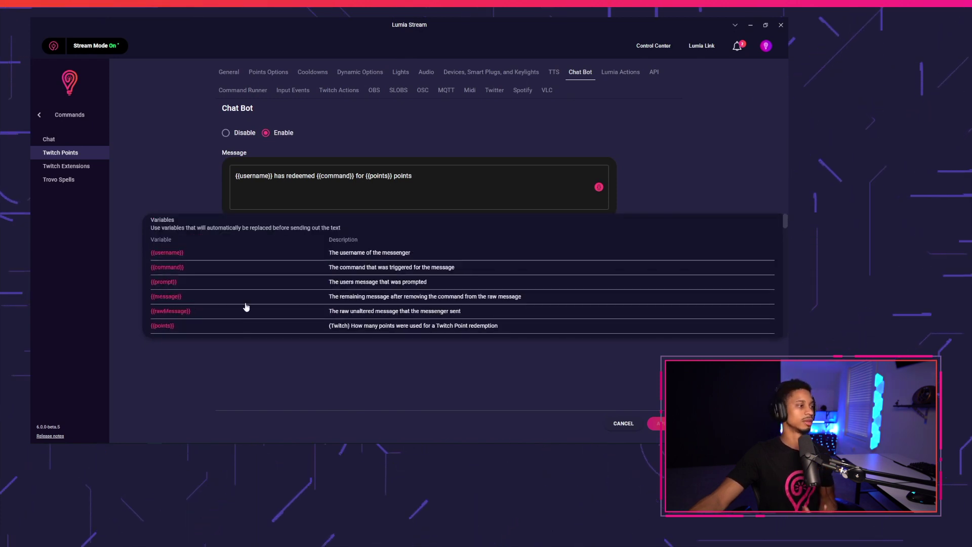